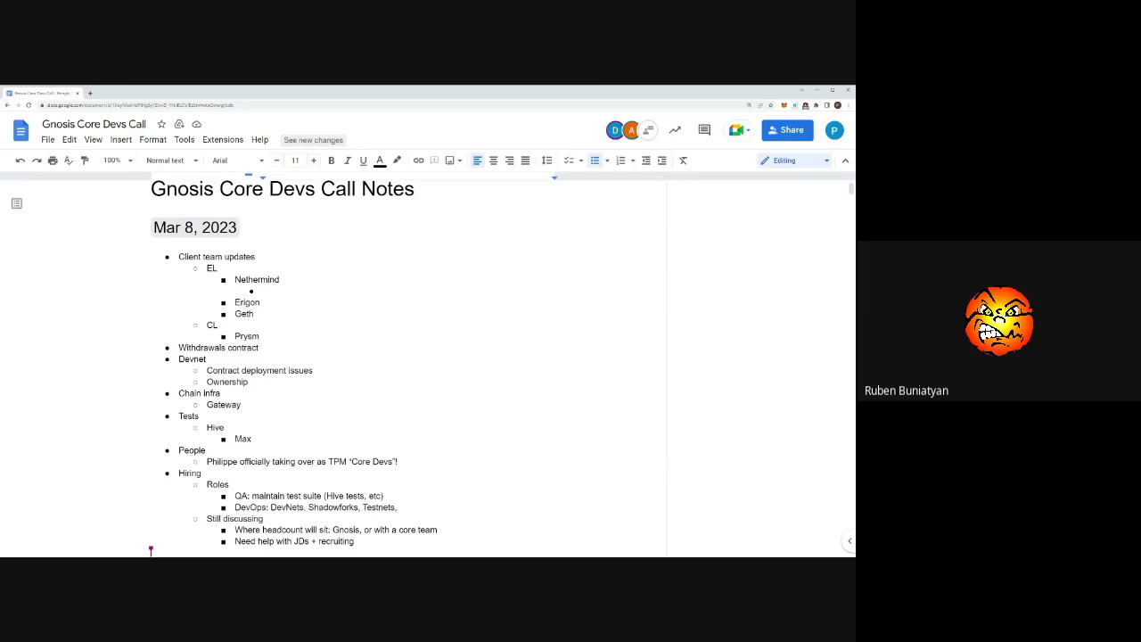
Note "Managed to get the contract deployed on devnet" under Nethermind and add a nested "No update" bullet under Erigon.
{"action": "type", "text": "Managed to tet the contract "}
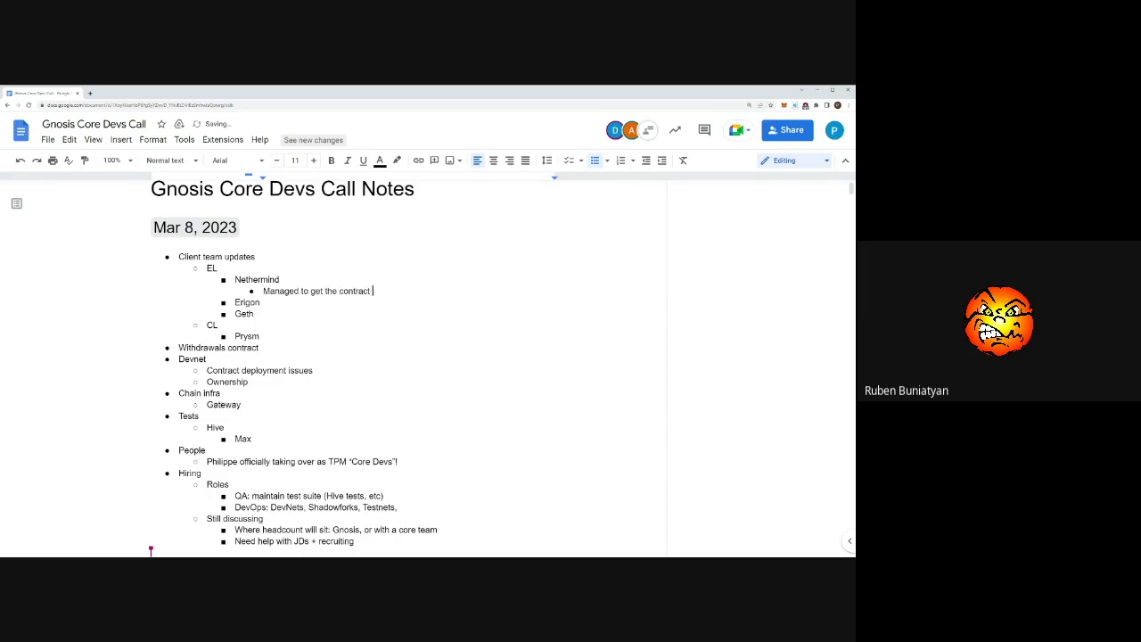
{"action": "type", "text": "deployed on devnet"}
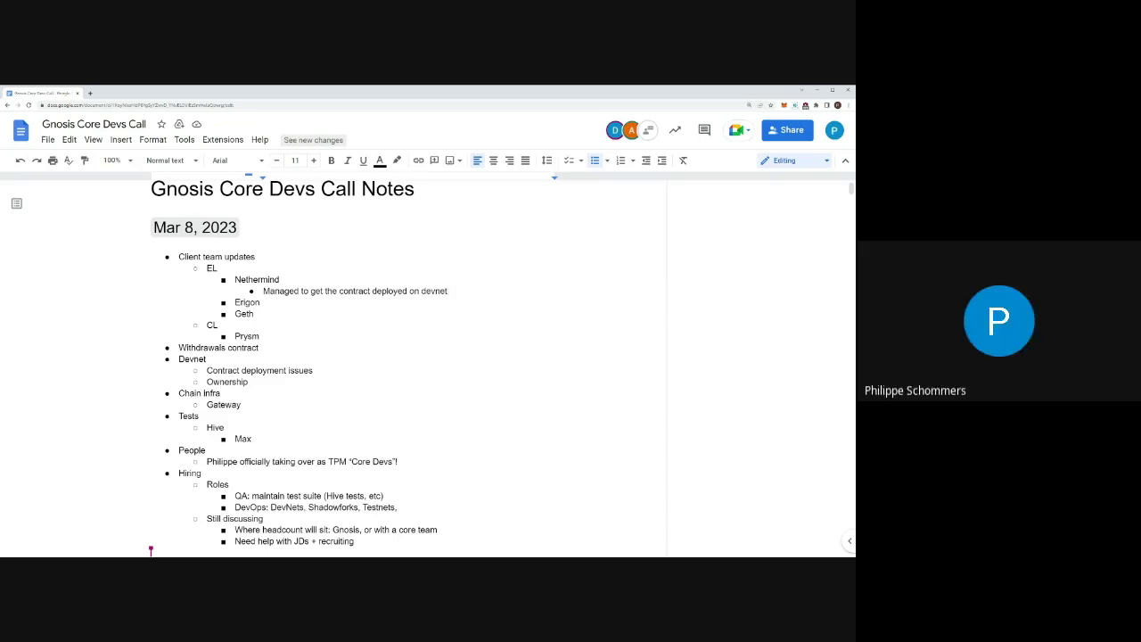
{"action": "key", "text": "Down"}
{"action": "key", "text": "Return"}
{"action": "key", "text": "Tab"}
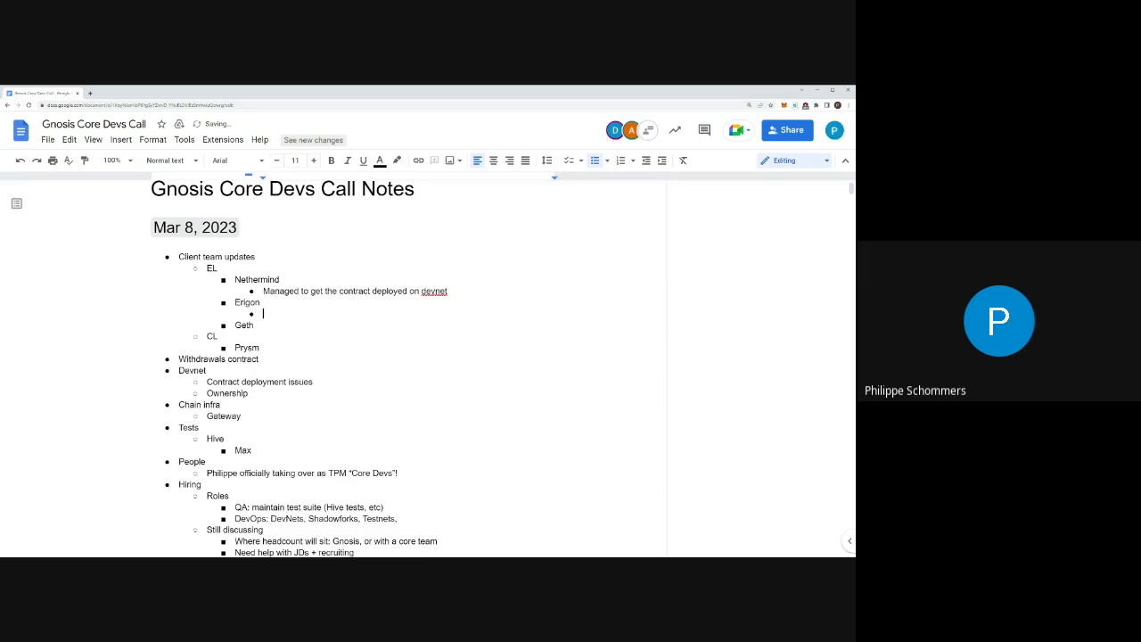
{"action": "type", "text": "NO update"}
{"action": "key", "text": "Left"}
{"action": "key", "text": "Left"}
{"action": "key", "text": "Left"}
{"action": "key", "text": "Left"}
{"action": "key", "text": "Left"}
{"action": "key", "text": "Left"}
{"action": "key", "text": "Left"}
{"action": "key", "text": "BackSpace"}
{"action": "type", "text": "o"}
Add a nested "No update" bullet under both Geth and Prysm.
{"action": "key", "text": "Down"}
{"action": "key", "text": "Return"}
{"action": "key", "text": "Tab"}
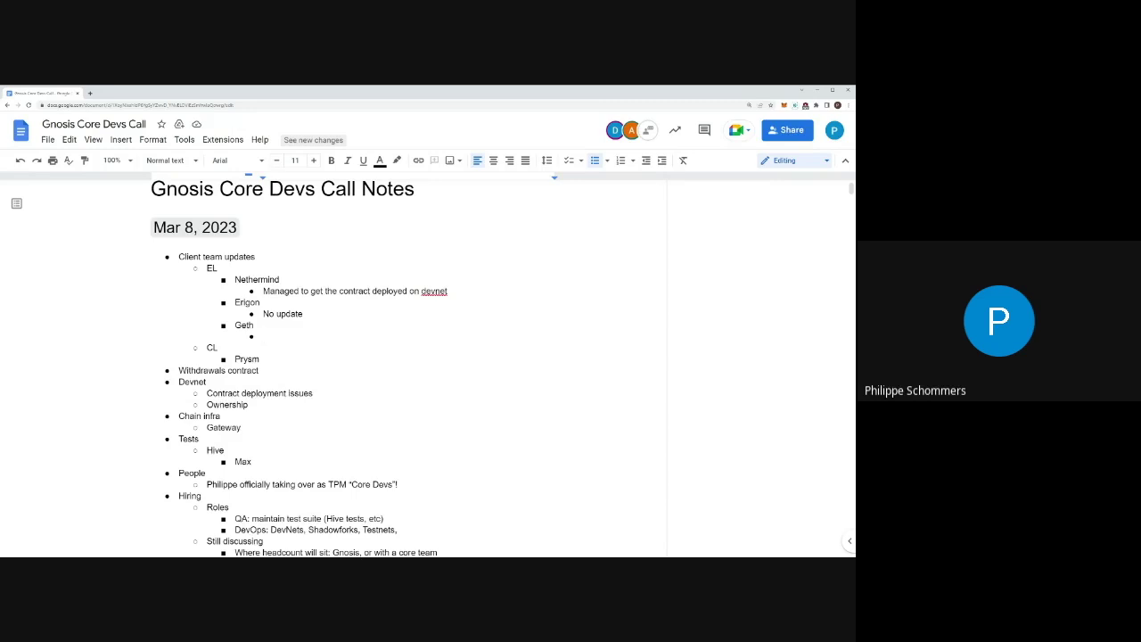
{"action": "type", "text": "No update"}
{"action": "left_click", "coordinate": [259, 358]}
{"action": "key", "text": "Return"}
{"action": "key", "text": "Tab"}
{"action": "type", "text": "No update"}
Add an empty nested bullet under the Mar 8 Withdrawals contract item.
{"action": "scroll", "coordinate": [401, 368], "scroll_direction": "down", "scroll_amount": 2}
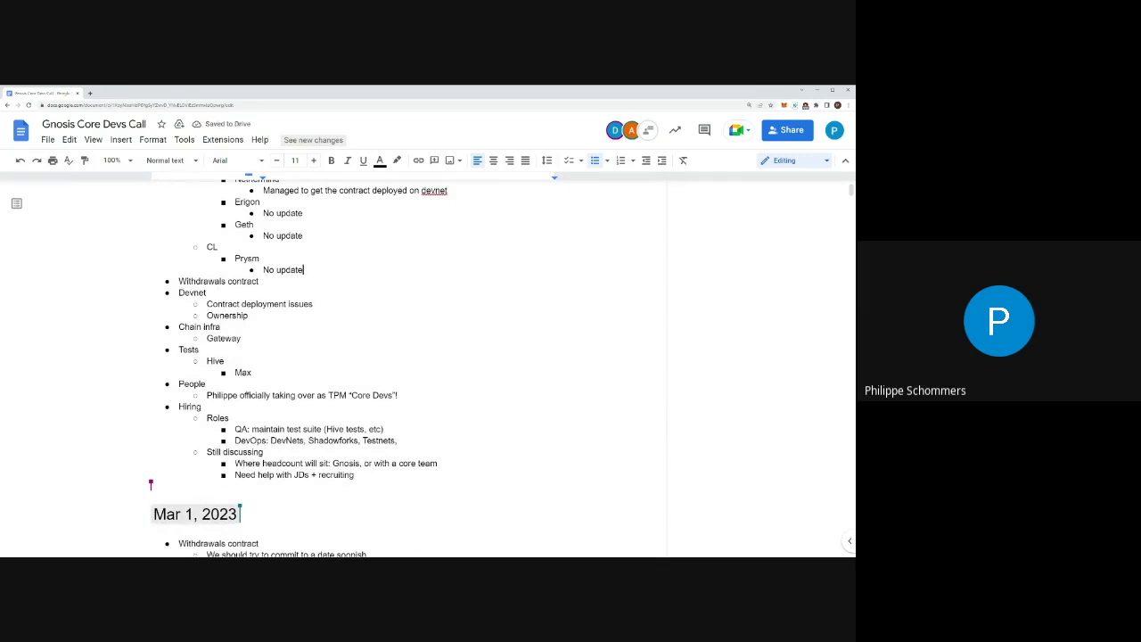
{"action": "left_click", "coordinate": [258, 281]}
{"action": "key", "text": "Return"}
{"action": "key", "text": "Tab"}
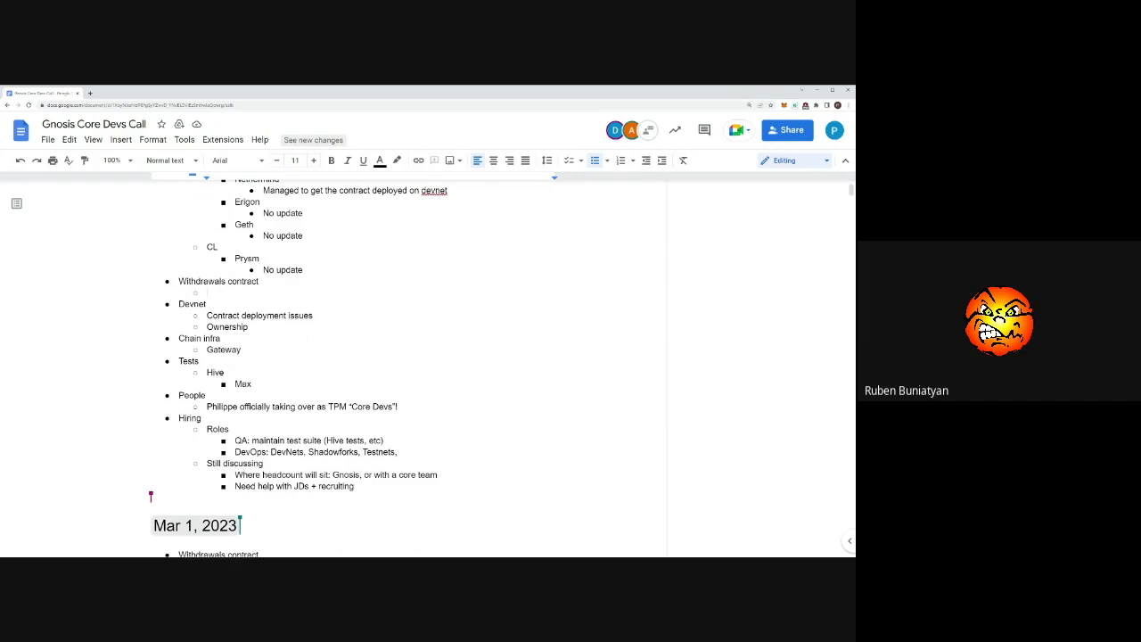
Add a second Nethermind note saying things will be figured out async with the named colleague.
{"action": "scroll", "coordinate": [298, 368], "scroll_direction": "up", "scroll_amount": 2}
{"action": "left_click", "coordinate": [436, 291]}
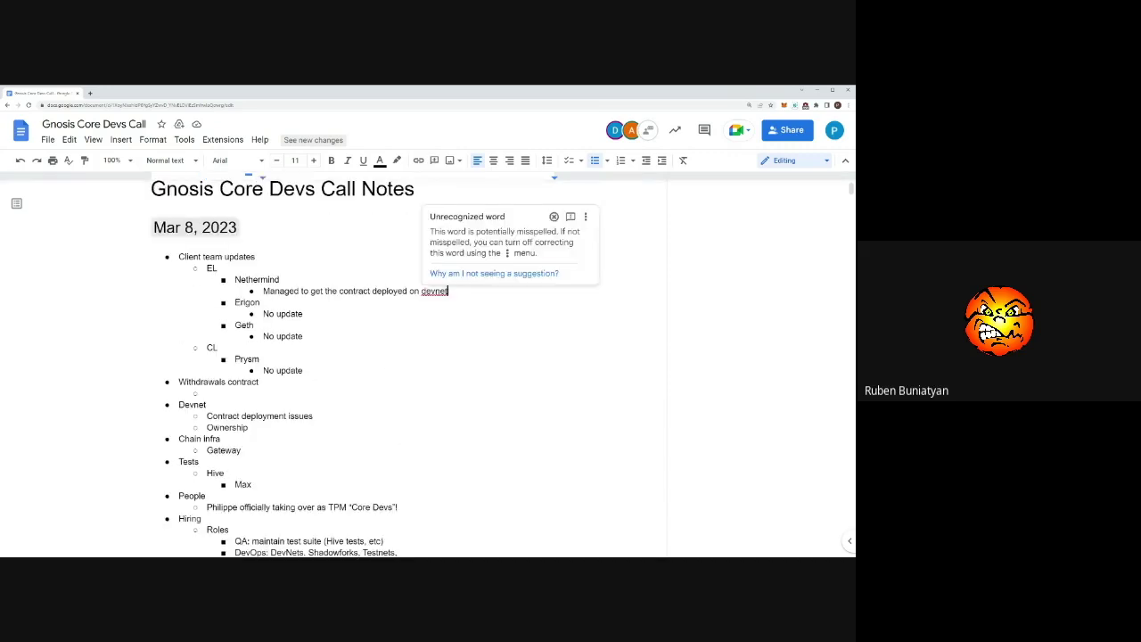
{"action": "key", "text": "End"}
{"action": "key", "text": "Return"}
{"action": "type", "text": "Will figure thi"}
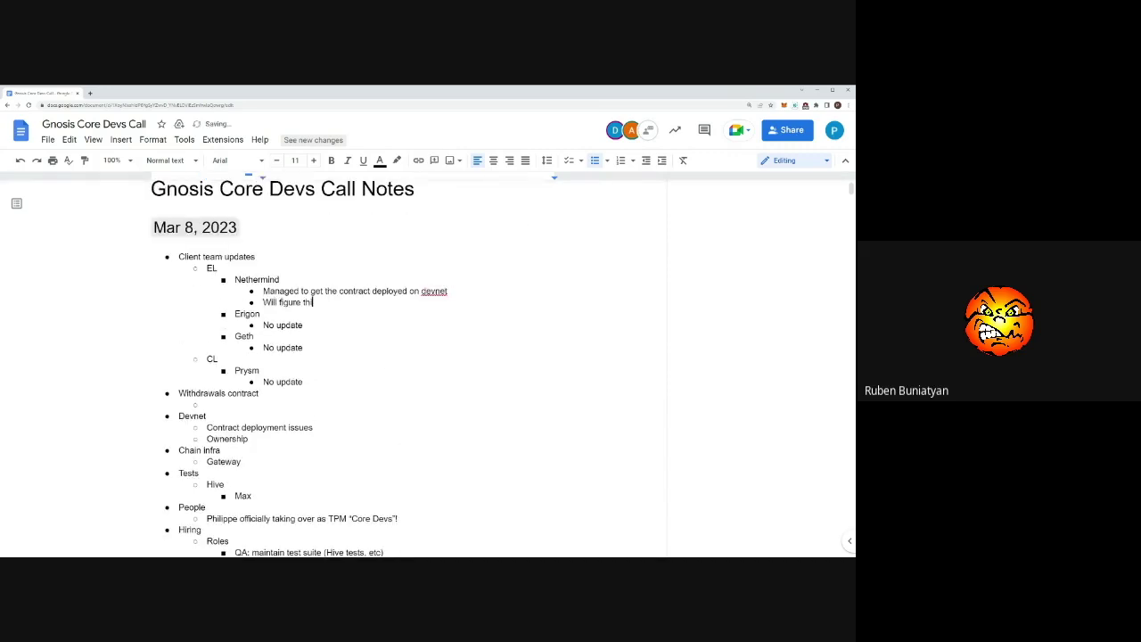
{"action": "type", "text": "ngs out with Lion async"}
Fill the empty Withdrawals contract bullet with a note that the named contact reached out and the audit is ready.
{"action": "scroll", "coordinate": [299, 369], "scroll_direction": "down", "scroll_amount": 2}
{"action": "left_click", "coordinate": [206, 303]}
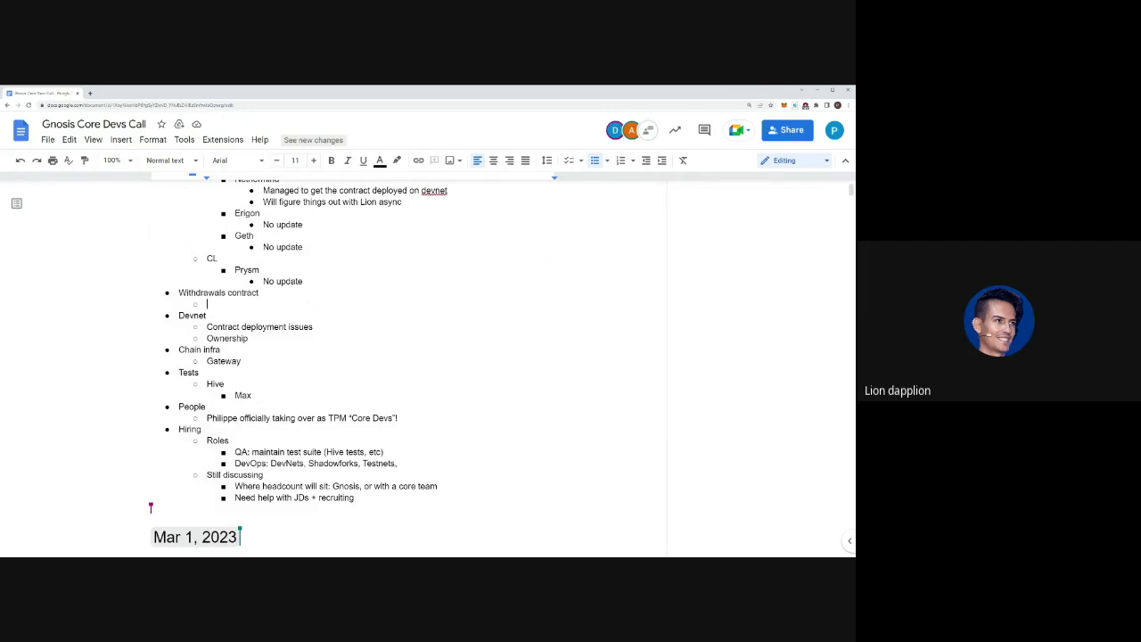
{"action": "type", "text": "Adam reached out, the "}
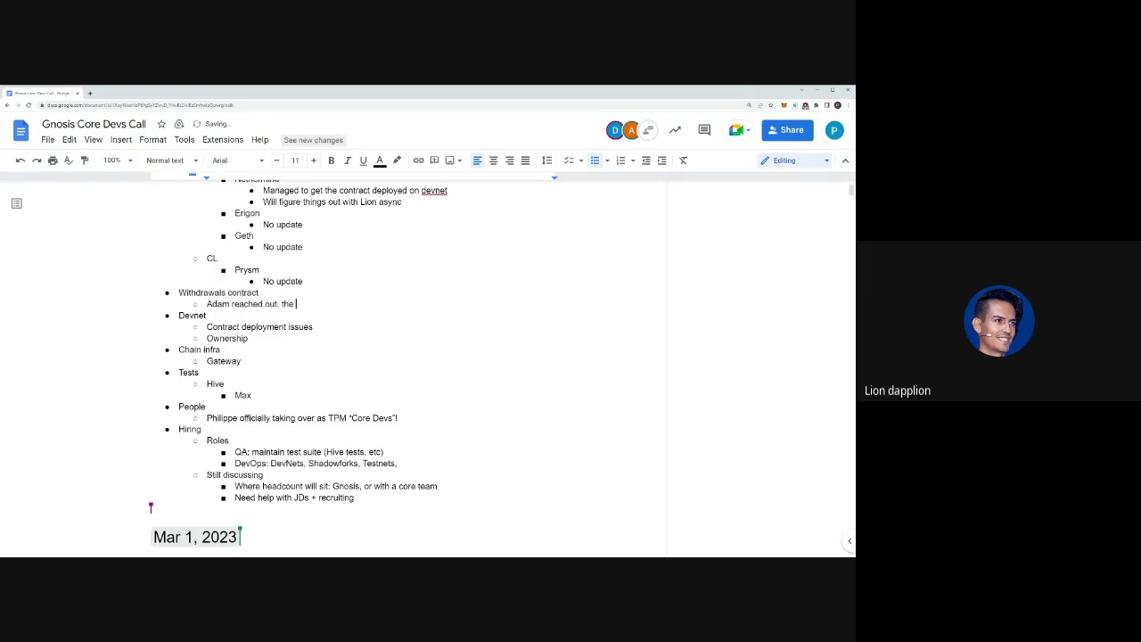
{"action": "type", "text": "audit is ready"}
Nest a bullet under the audit note saying that the named colleague will follow up with that.
{"action": "key", "text": "Return"}
{"action": "key", "text": "Tab"}
{"action": "key", "text": "BackSpace"}
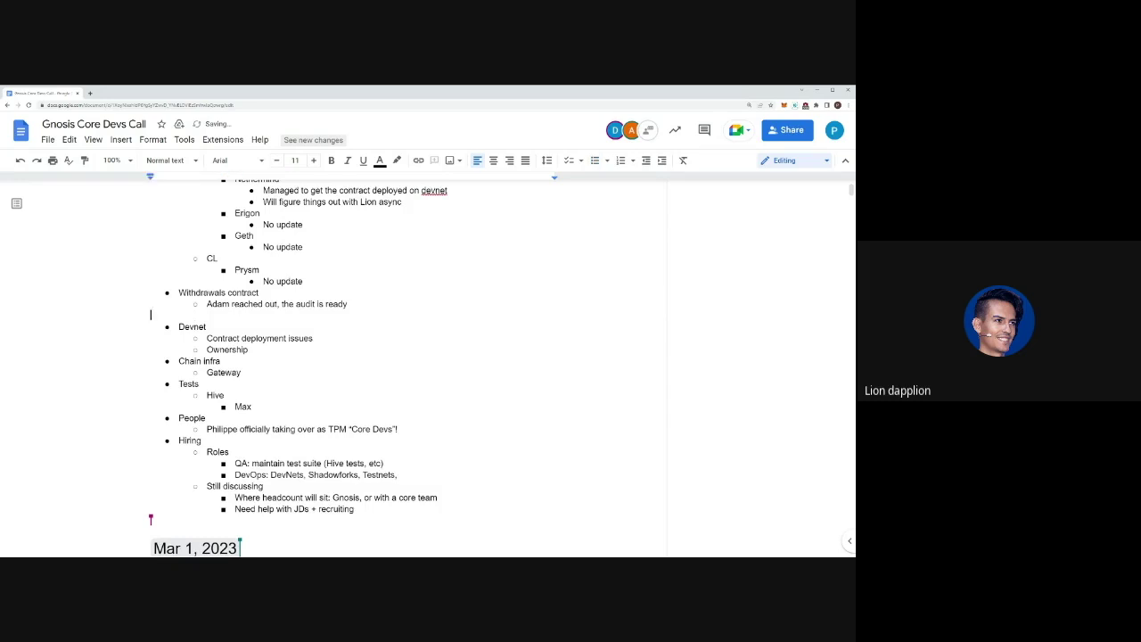
{"action": "key", "text": "BackSpace"}
{"action": "key", "text": "Return"}
{"action": "key", "text": "Tab"}
{"action": "type", "text": "Lion will follow up with that"}
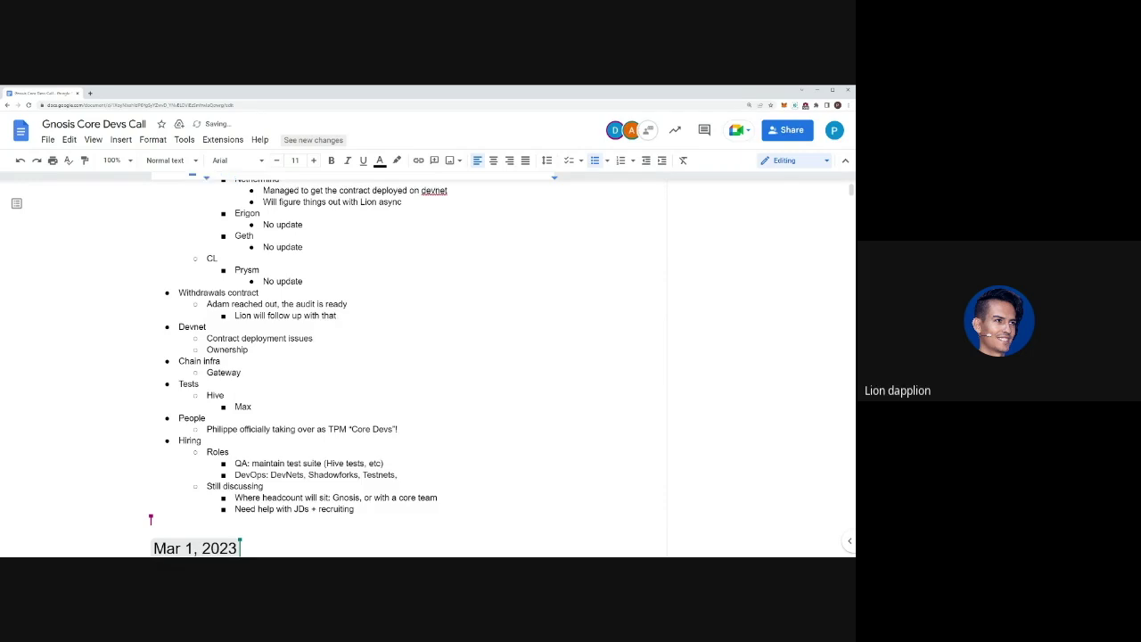
Add an empty nested bullet under Ownership in the Devnet section.
{"action": "left_click", "coordinate": [313, 338]}
{"action": "left_click_drag", "start_coordinate": [242, 338], "coordinate": [266, 338]}
{"action": "left_click", "coordinate": [267, 338]}
{"action": "left_click", "coordinate": [248, 349]}
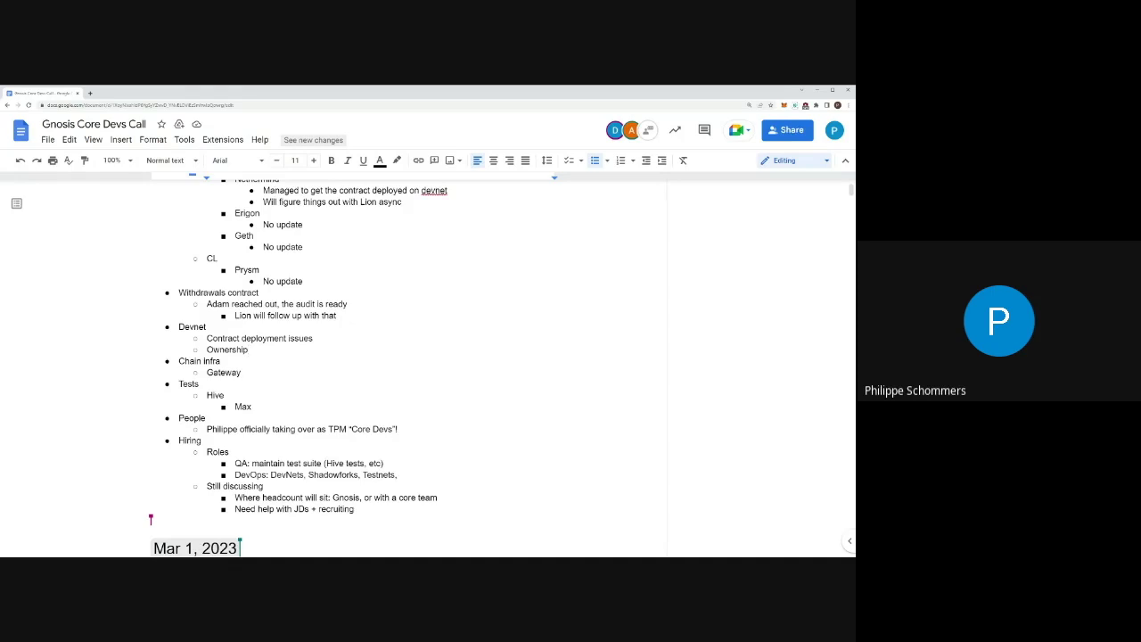
{"action": "key", "text": "Return"}
{"action": "key", "text": "Tab"}
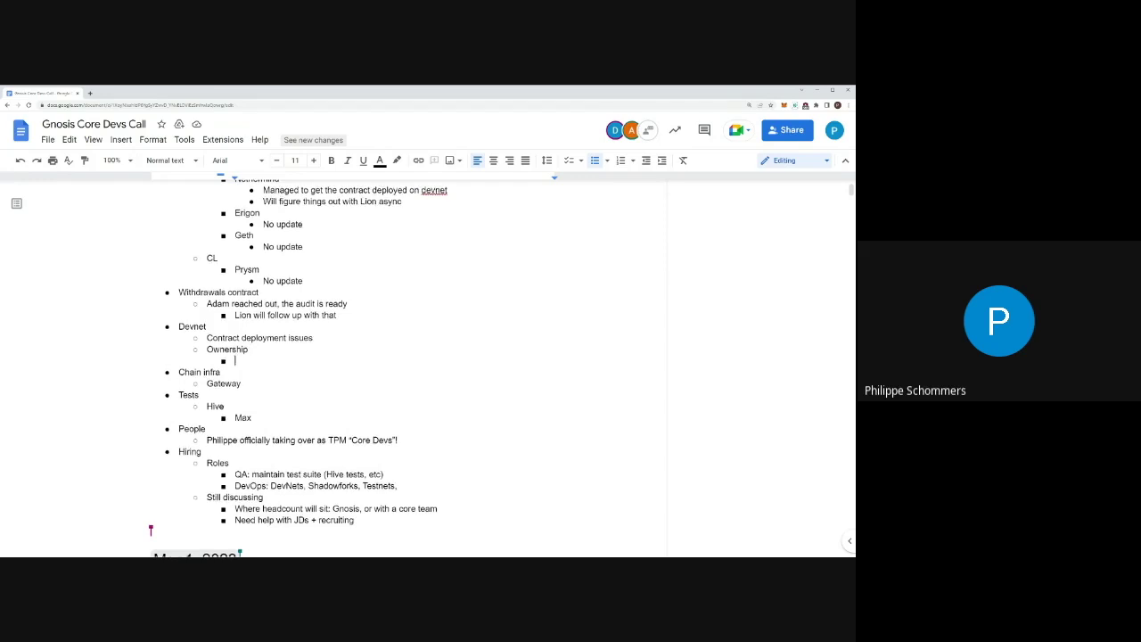
Remove the trailing comma after "Testnets" in the DevOps role under Hiring.
{"action": "scroll", "coordinate": [298, 368], "scroll_direction": "down", "scroll_amount": 1}
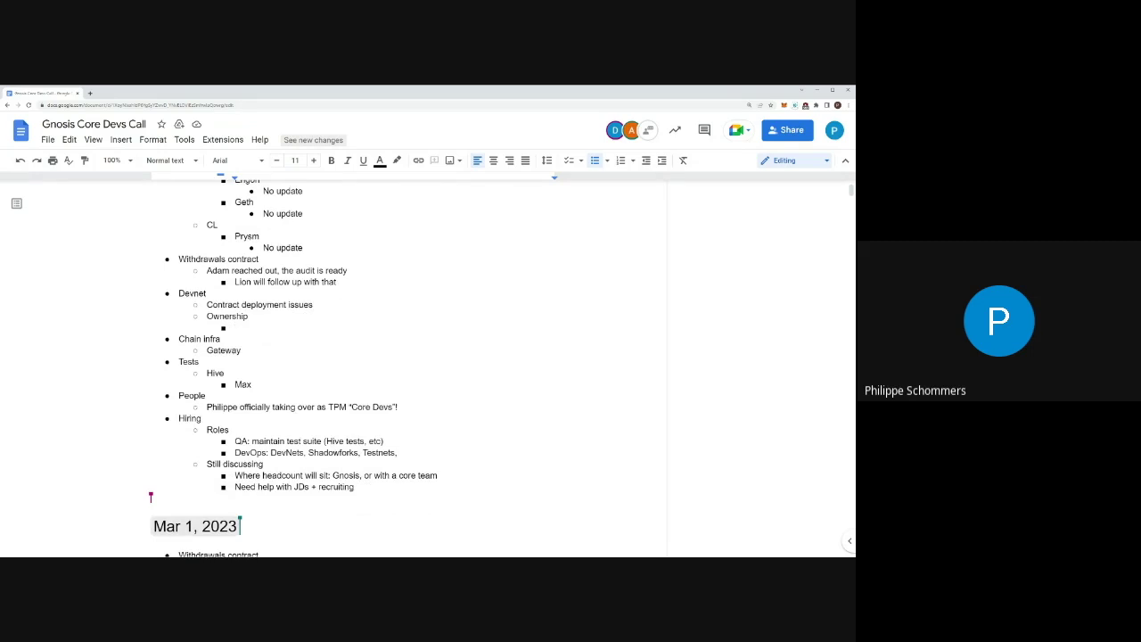
{"action": "left_click_drag", "start_coordinate": [234, 441], "coordinate": [250, 441]}
{"action": "key", "text": "Right"}
{"action": "key", "text": "BackSpace"}
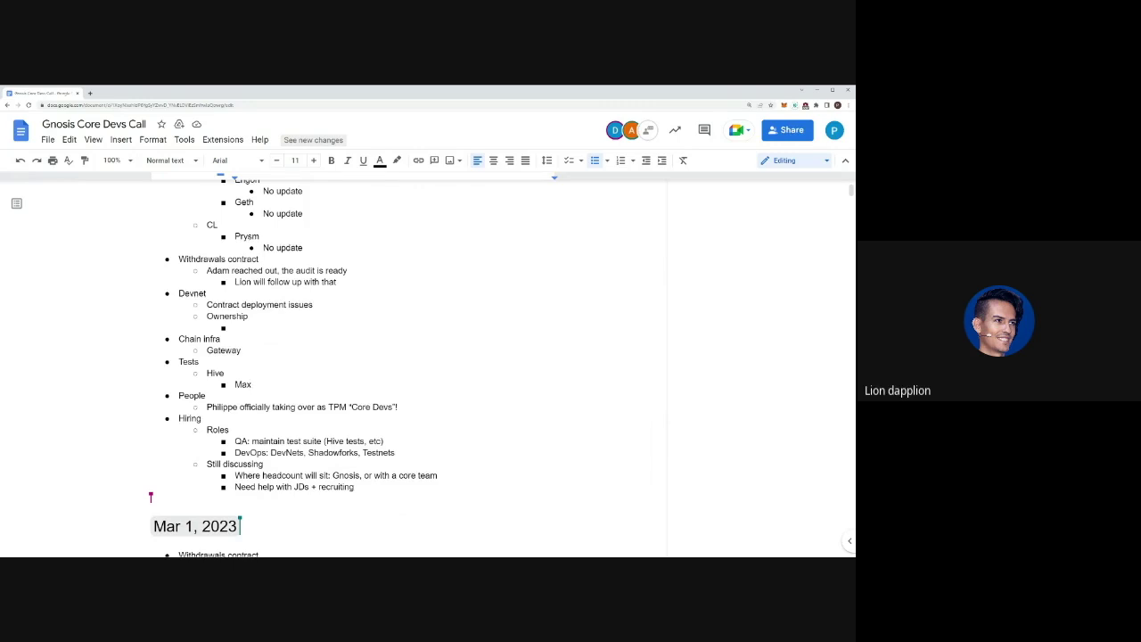
Complete the contributor bullet under Hive with who brought them in, and add a correctly spelled "Commitment unclear" bullet below it.
{"action": "type", "text": "brought in by Anna"}
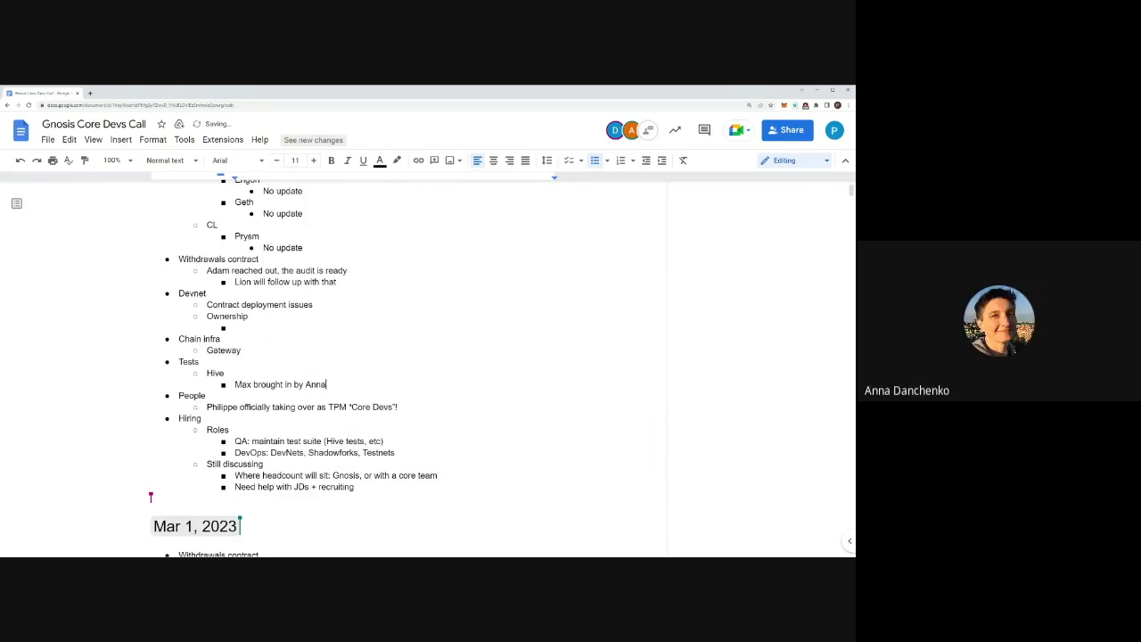
{"action": "left_click", "coordinate": [235, 328]}
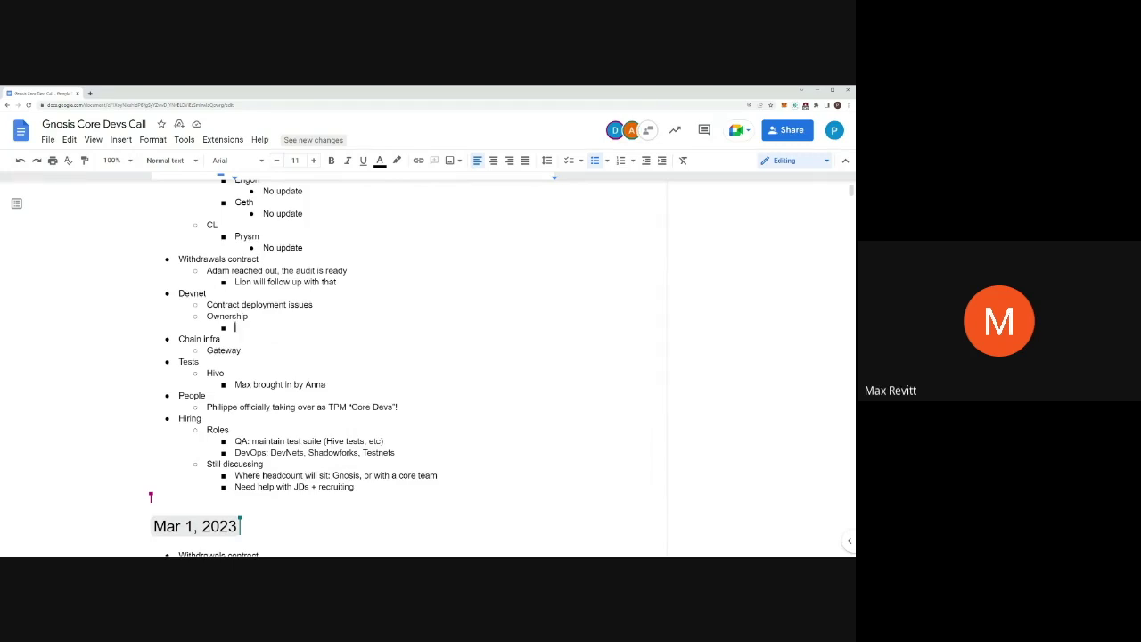
{"action": "left_click", "coordinate": [326, 384]}
{"action": "key", "text": "Return"}
{"action": "type", "text": "Commit"}
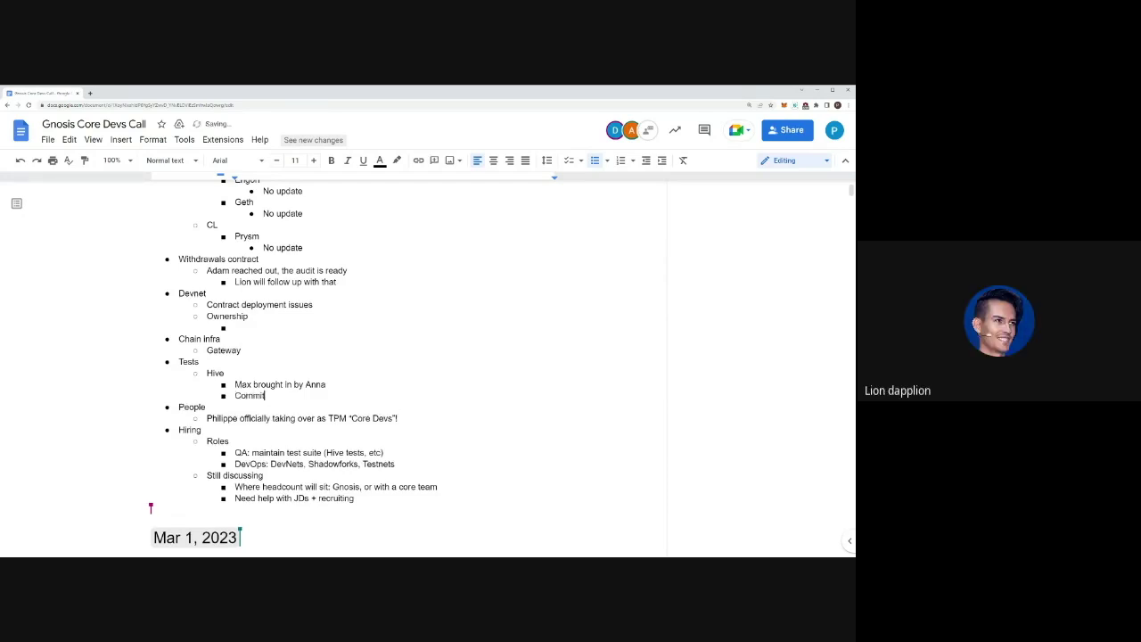
{"action": "type", "text": "tment unclear"}
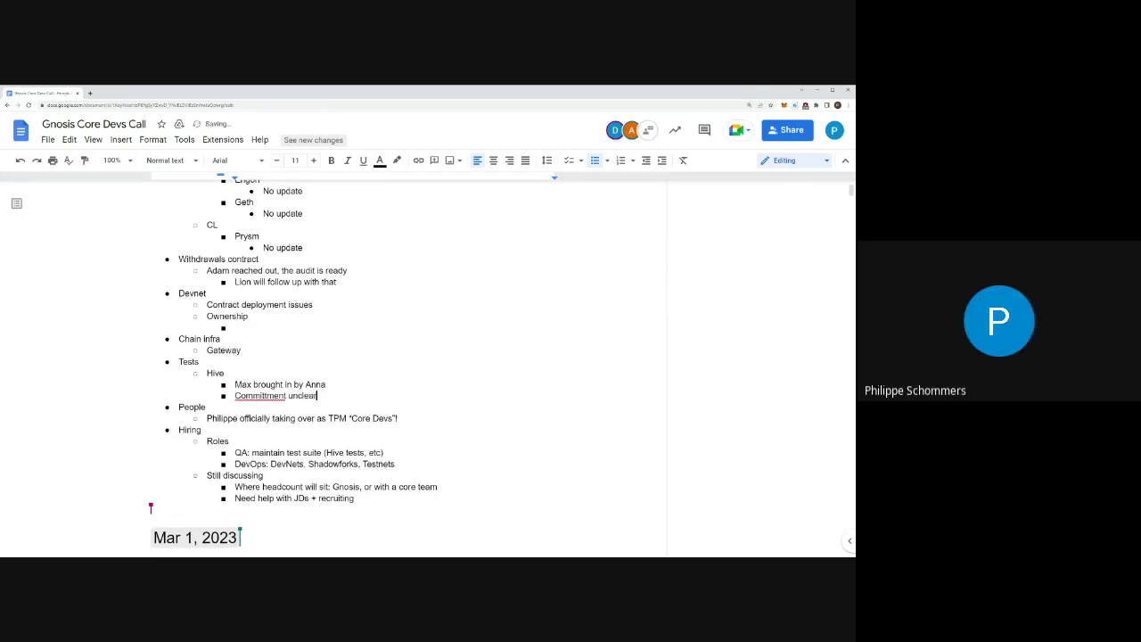
{"action": "right_click", "coordinate": [268, 395]}
{"action": "left_click", "coordinate": [294, 429]}
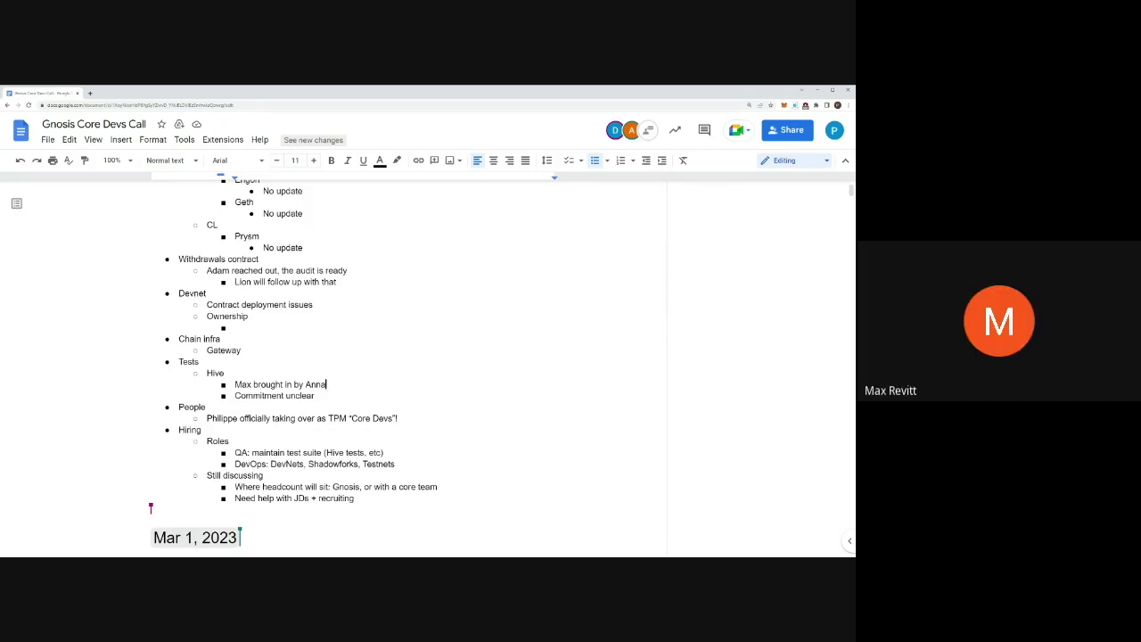
Nest the note "He's working with the Gateway team and moved to Erigon" under the Hive contributor bullet.
{"action": "key", "text": "Return"}
{"action": "key", "text": "Tab"}
{"action": "scroll", "coordinate": [410, 370], "scroll_direction": "down", "scroll_amount": 1}
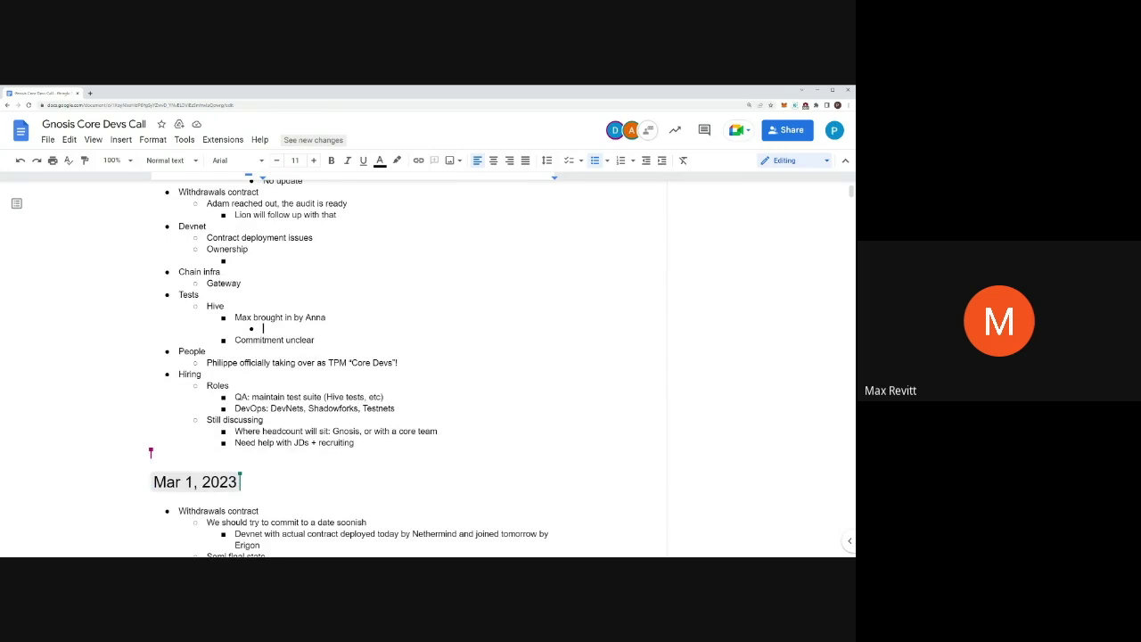
{"action": "type", "text": "He's working with the GH"}
{"action": "key", "text": "BackSpace"}
{"action": "type", "text": "ateway team and"}
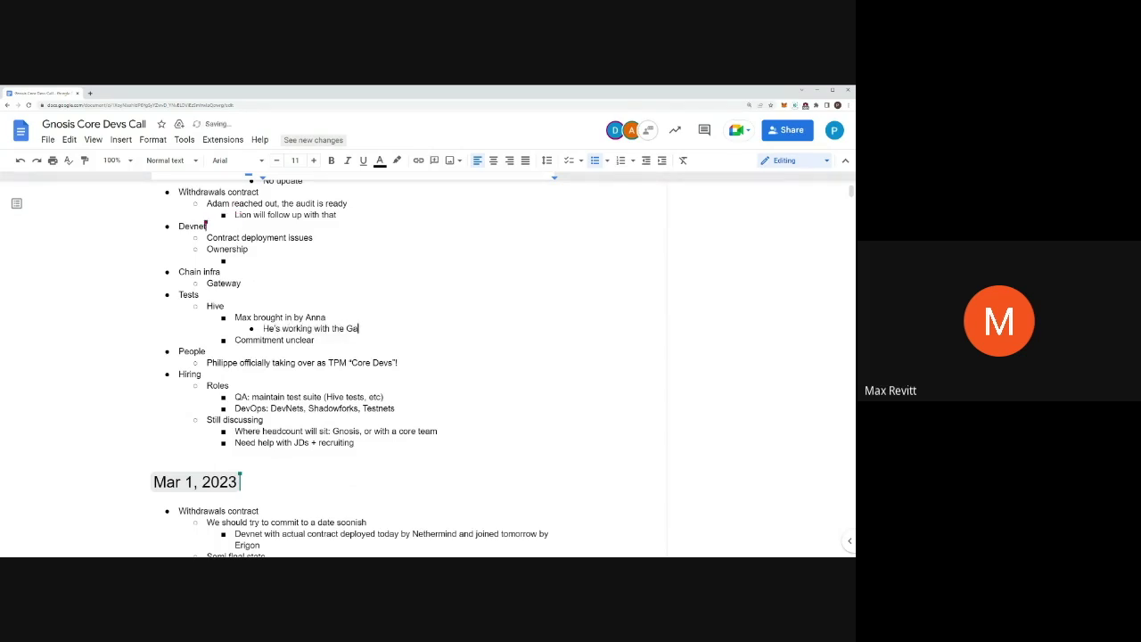
{"action": "type", "text": " moved to Erigon"}
Add the bullet "Worked on the Hive tests to figure out the differences between Ethereum and Gnosis" after the Gateway team note.
{"action": "key", "text": "Return"}
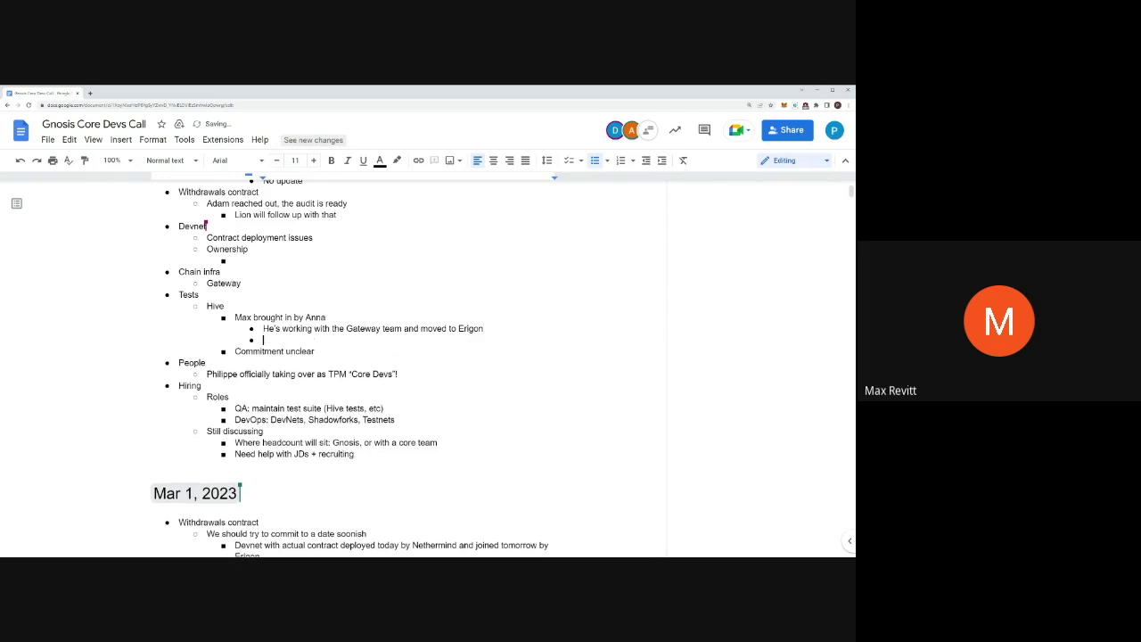
{"action": "type", "text": "Worked on the Hive tests"}
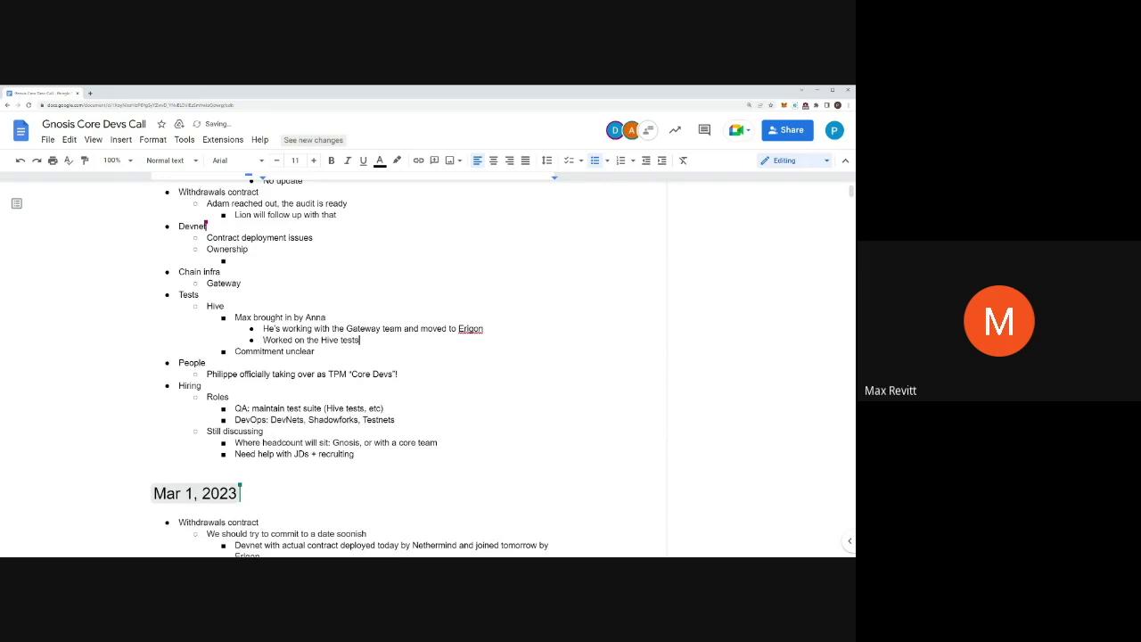
{"action": "type", "text": " to figure out the differences "}
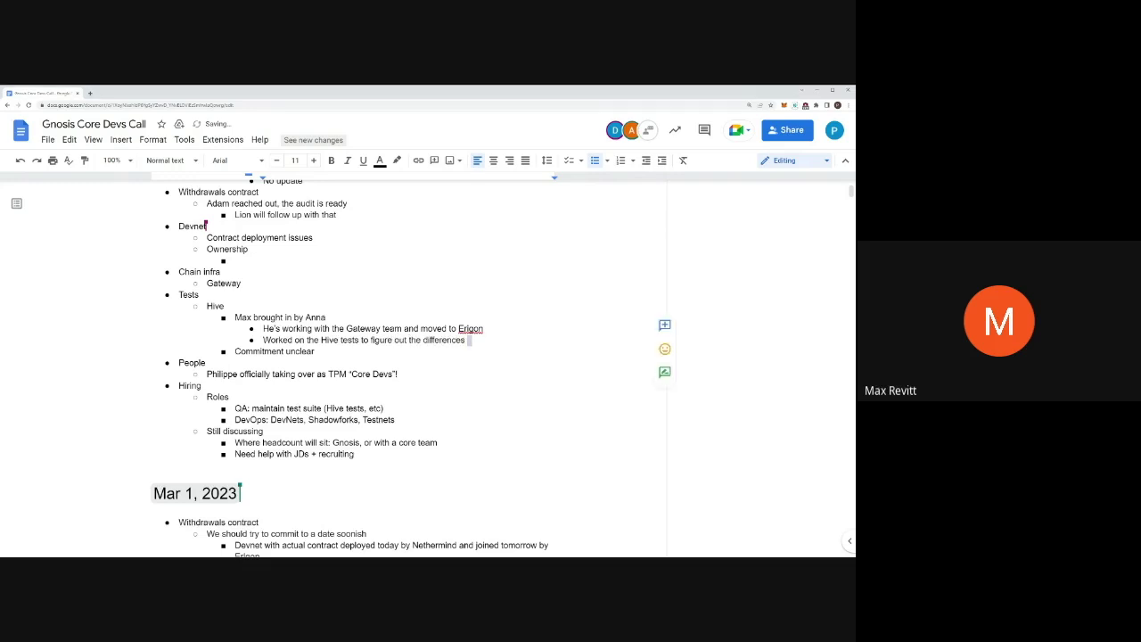
{"action": "type", "text": "between E"}
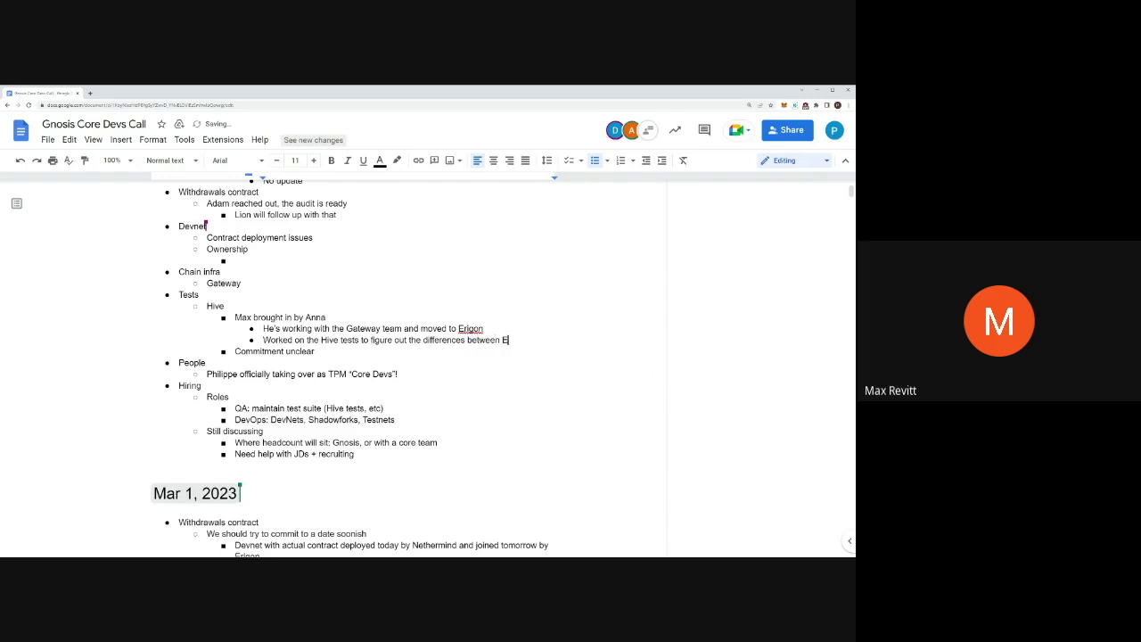
{"action": "type", "text": "thereum and Gnosis"}
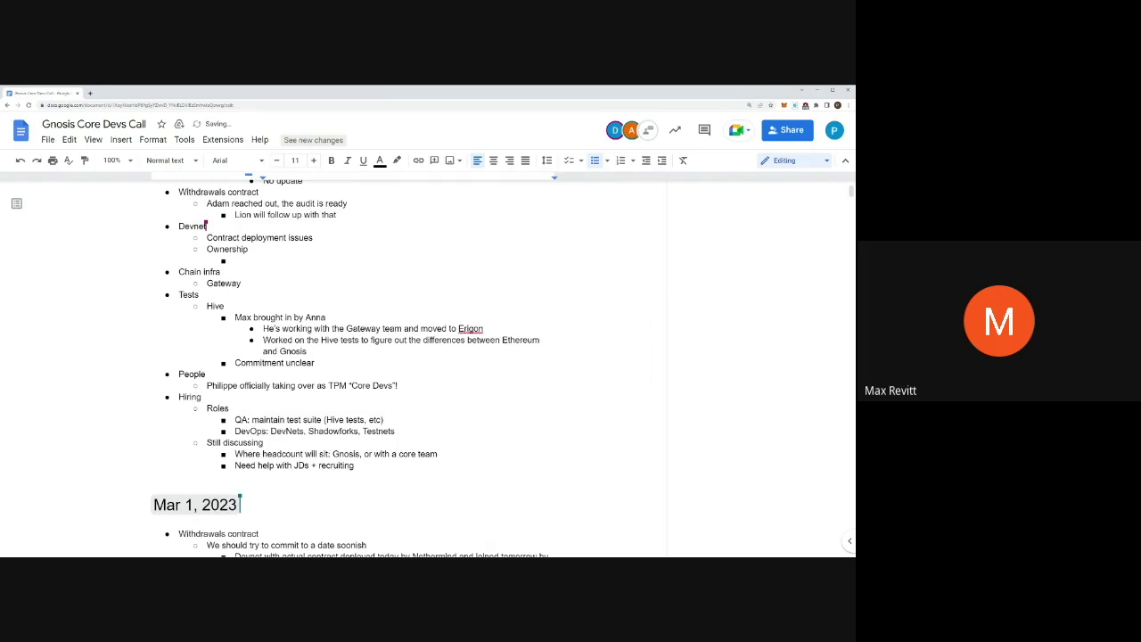
Nest the bullet "Crafted a new genesis for Gnosis" under the Hive tests note.
{"action": "key", "text": "Return"}
{"action": "type", "text": "Crafte"}
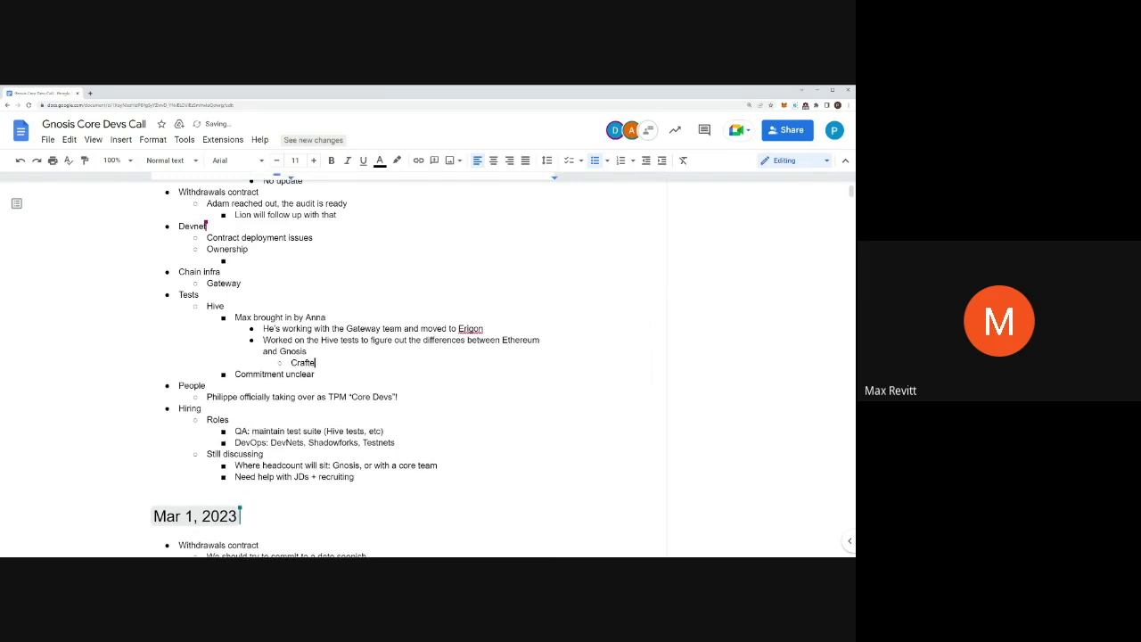
{"action": "type", "text": "d a new genesis "}
{"action": "type", "text": "for testin"}
{"action": "key", "text": "BackSpace"}
{"action": "key", "text": "BackSpace"}
{"action": "key", "text": "BackSpace"}
{"action": "key", "text": "BackSpace"}
{"action": "key", "text": "BackSpace"}
{"action": "key", "text": "BackSpace"}
{"action": "type", "text": "Gnosis"}
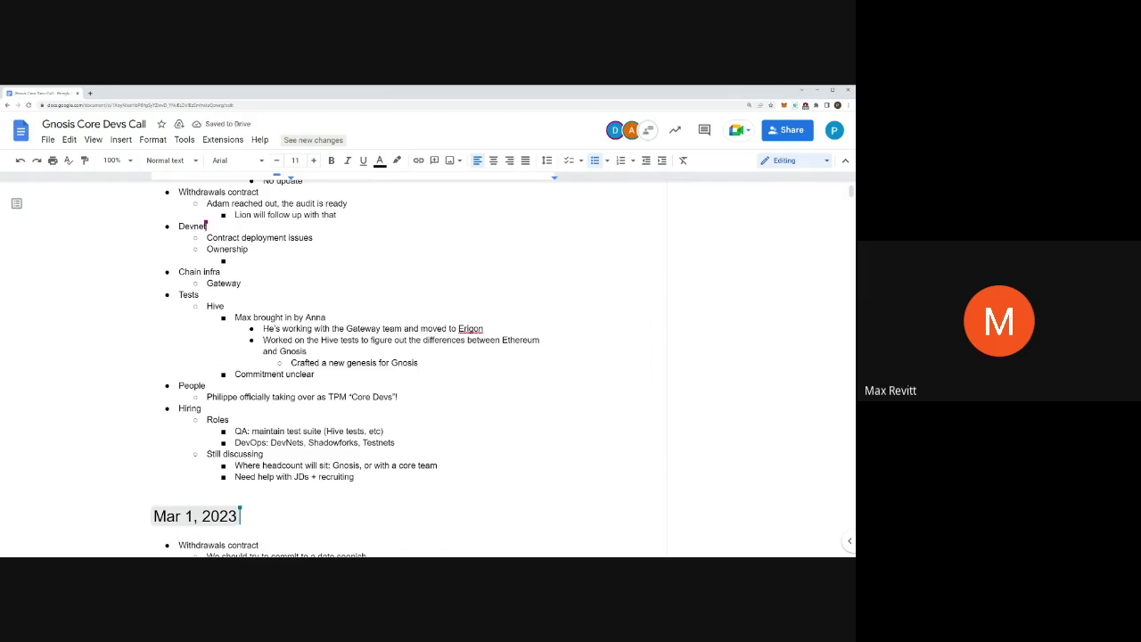
Add the bullet "Went down a rabbit hole with dependencies and adapting the tests to work with Gnosis" below the genesis note.
{"action": "key", "text": "Return"}
{"action": "type", "text": "Went t"}
{"action": "type", "text": "own a rabbithole"}
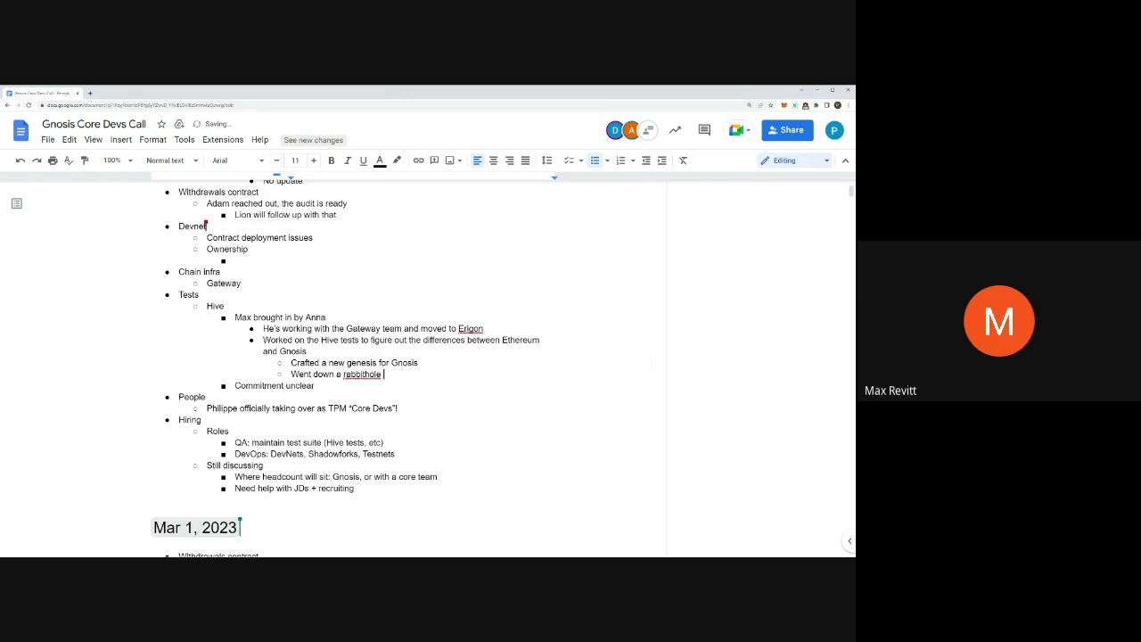
{"action": "right_click", "coordinate": [362, 374]}
{"action": "left_click", "coordinate": [383, 404]}
{"action": "type", "text": "with depenedenci"}
{"action": "key", "text": "BackSpace"}
{"action": "key", "text": "BackSpace"}
{"action": "key", "text": "BackSpace"}
{"action": "key", "text": "BackSpace"}
{"action": "key", "text": "BackSpace"}
{"action": "key", "text": "BackSpace"}
{"action": "type", "text": "dencies and aa"}
{"action": "key", "text": "BackSpace"}
{"action": "type", "text": "dapting the tests to"}
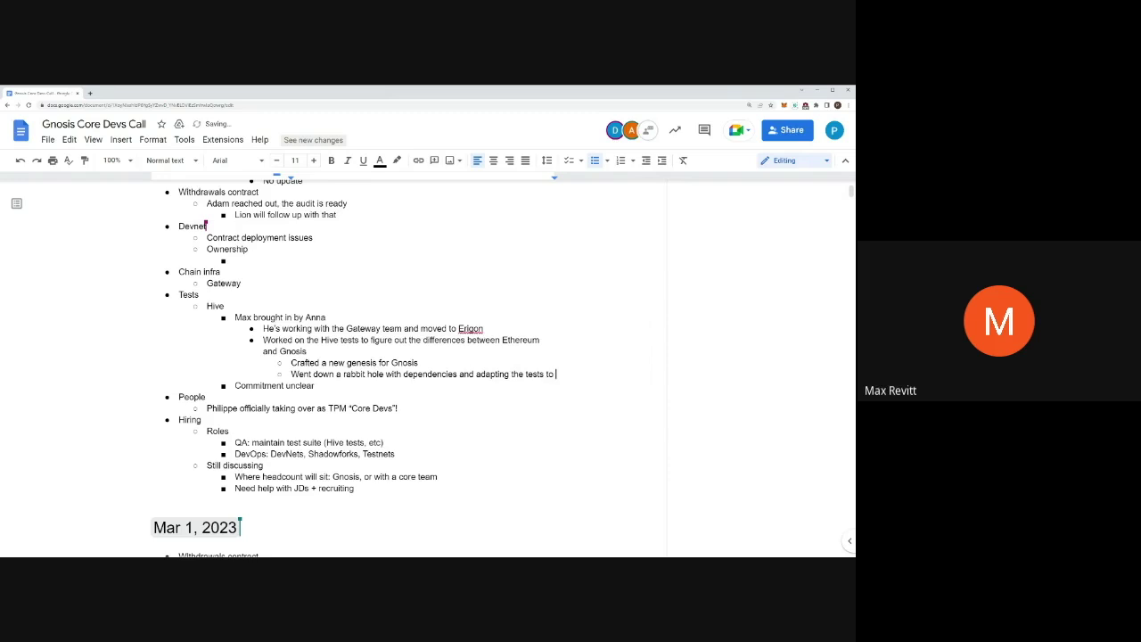
{"action": "type", "text": " work with Gnosis"}
Add the bullet "Will ask questions regarding the network" below the rabbit hole note.
{"action": "key", "text": "Return"}
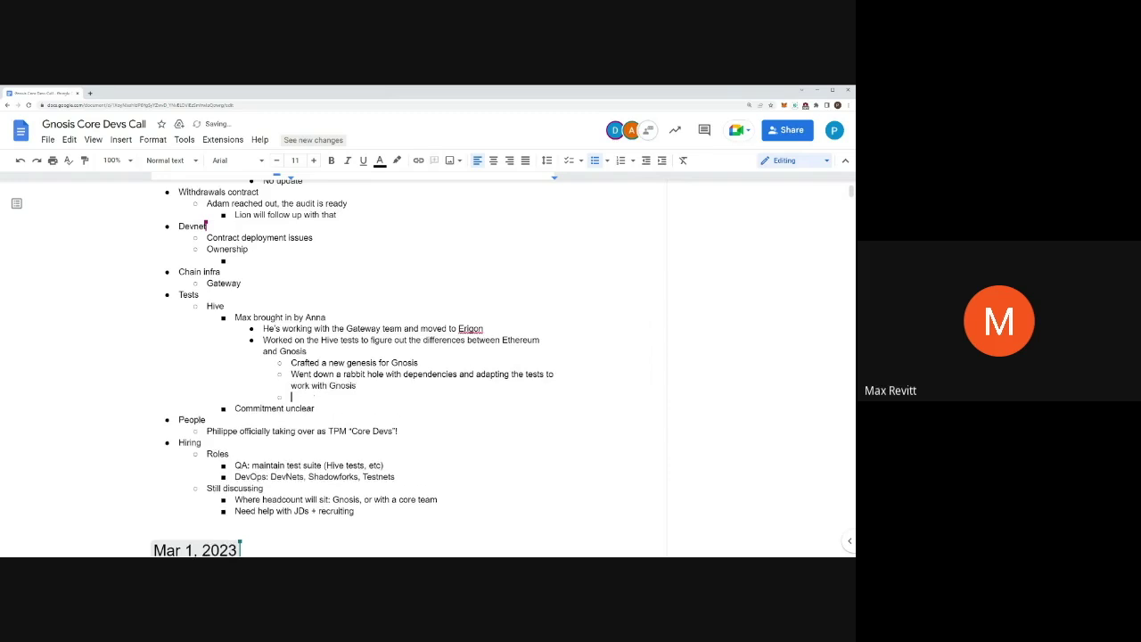
{"action": "type", "text": "Expect"}
{"action": "key", "text": "BackSpace"}
{"action": "key", "text": "BackSpace"}
{"action": "key", "text": "BackSpace"}
{"action": "key", "text": "BackSpace"}
{"action": "key", "text": "BackSpace"}
{"action": "key", "text": "BackSpace"}
{"action": "key", "text": "BackSpace"}
{"action": "type", "text": "Will ask"}
{"action": "type", "text": " a"}
{"action": "key", "text": "BackSpace"}
{"action": "type", "text": "questions regarding the ne"}
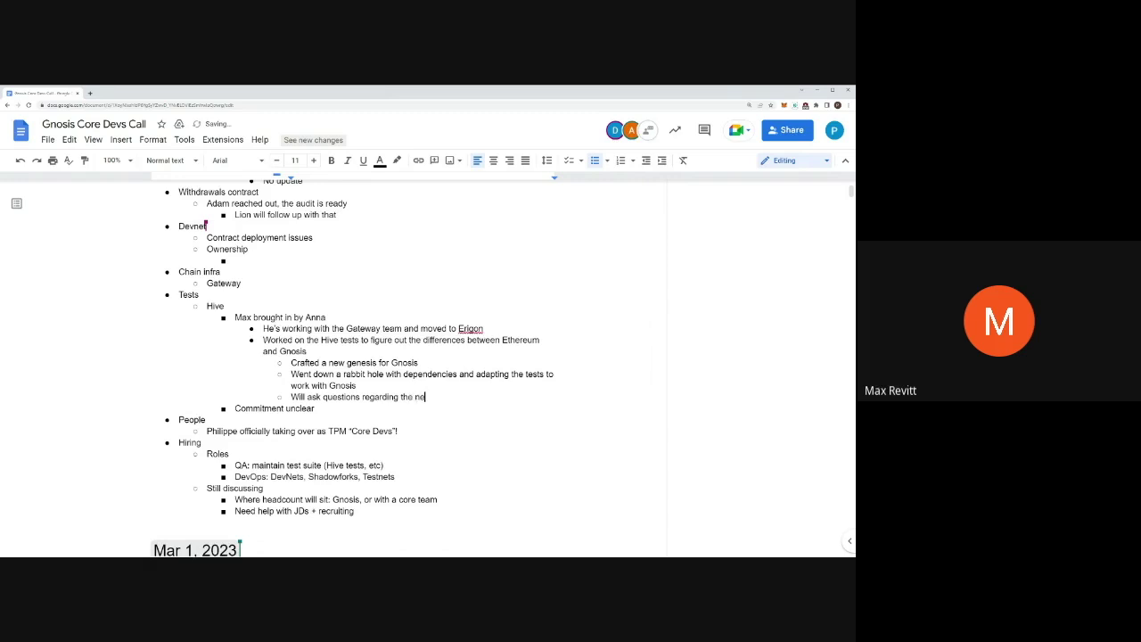
{"action": "type", "text": "twork"}
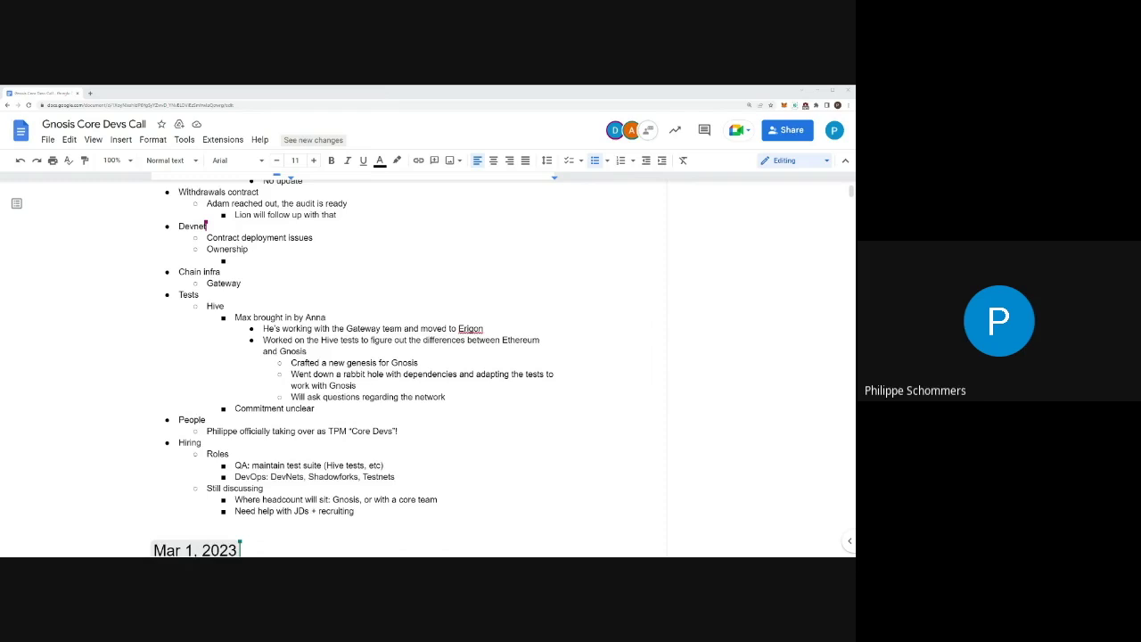
Add the bullet "See hiring" under Ownership in the Devnet section.
{"action": "scroll", "coordinate": [352, 366], "scroll_direction": "up", "scroll_amount": 3}
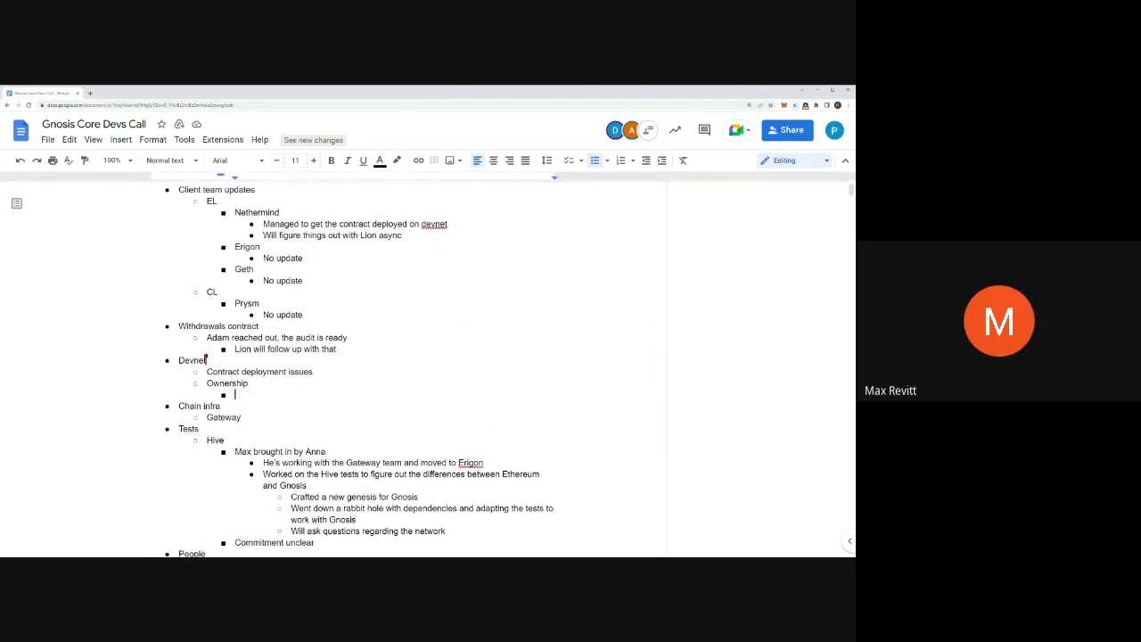
{"action": "type", "text": "See hiring"}
{"action": "key", "text": "Return"}
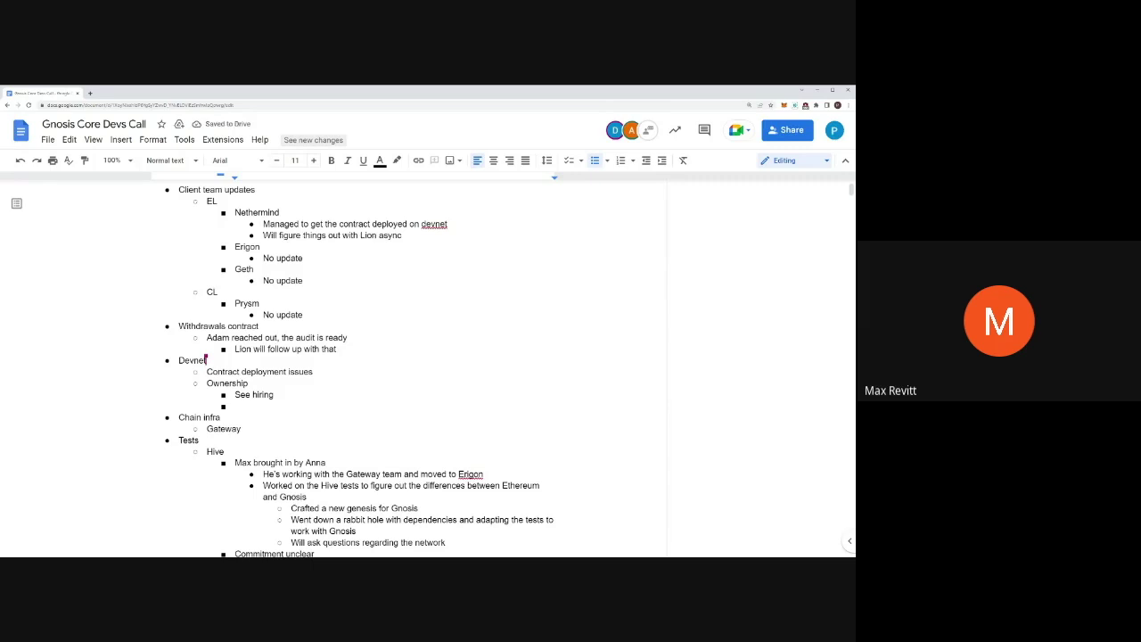
Add the bullet "Nethermind is maintaining the current DevNet short term" below the "See hiring" note.
{"action": "scroll", "coordinate": [367, 357], "scroll_direction": "down", "scroll_amount": 1}
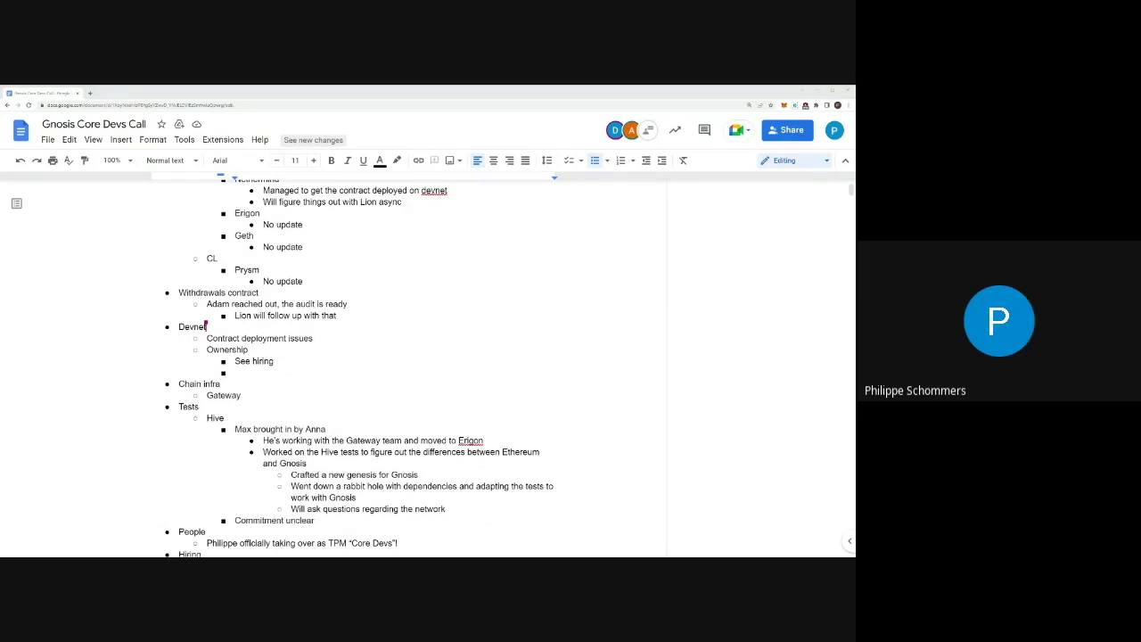
{"action": "left_click", "coordinate": [235, 373]}
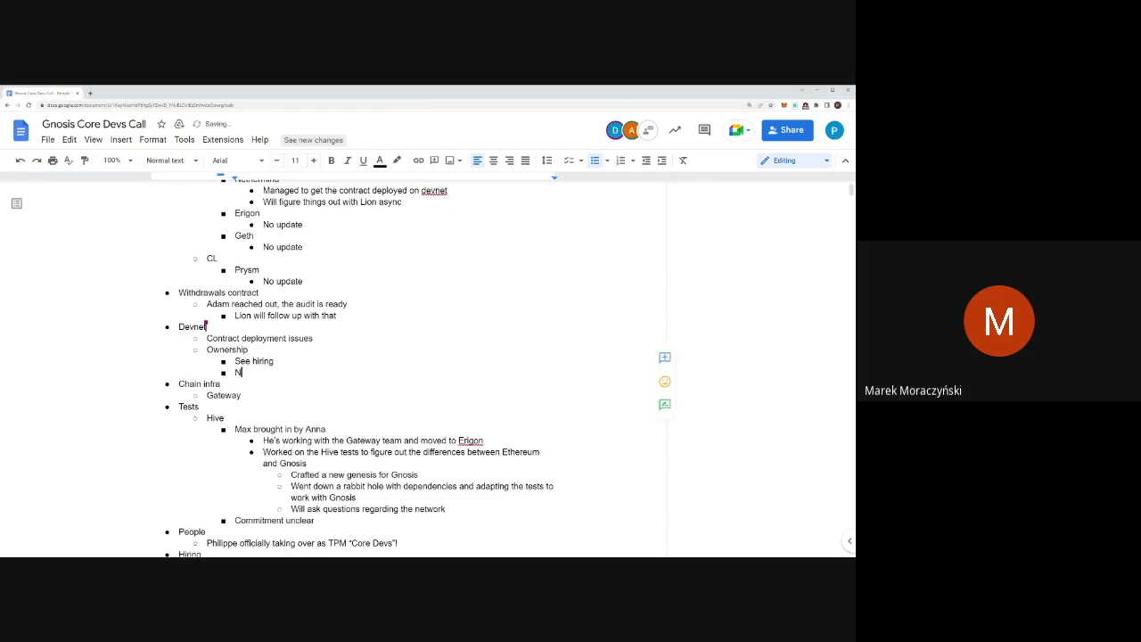
{"action": "type", "text": "Nethermind is maintaing"}
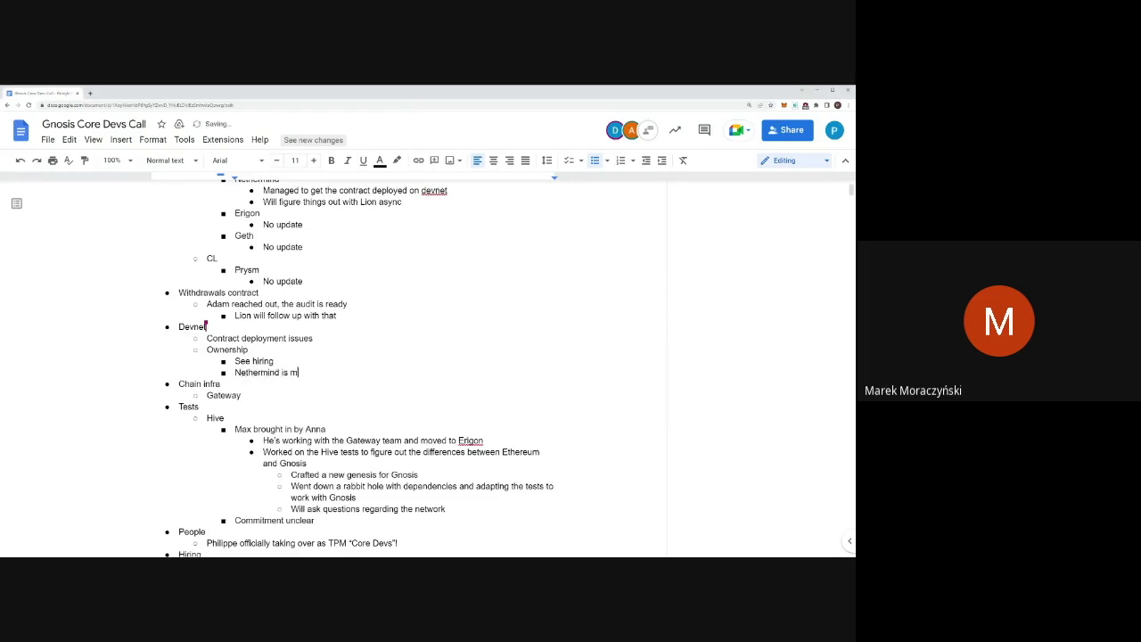
{"action": "key", "text": "BackSpace"}
{"action": "key", "text": "BackSpace"}
{"action": "type", "text": "ning the current DevNet "}
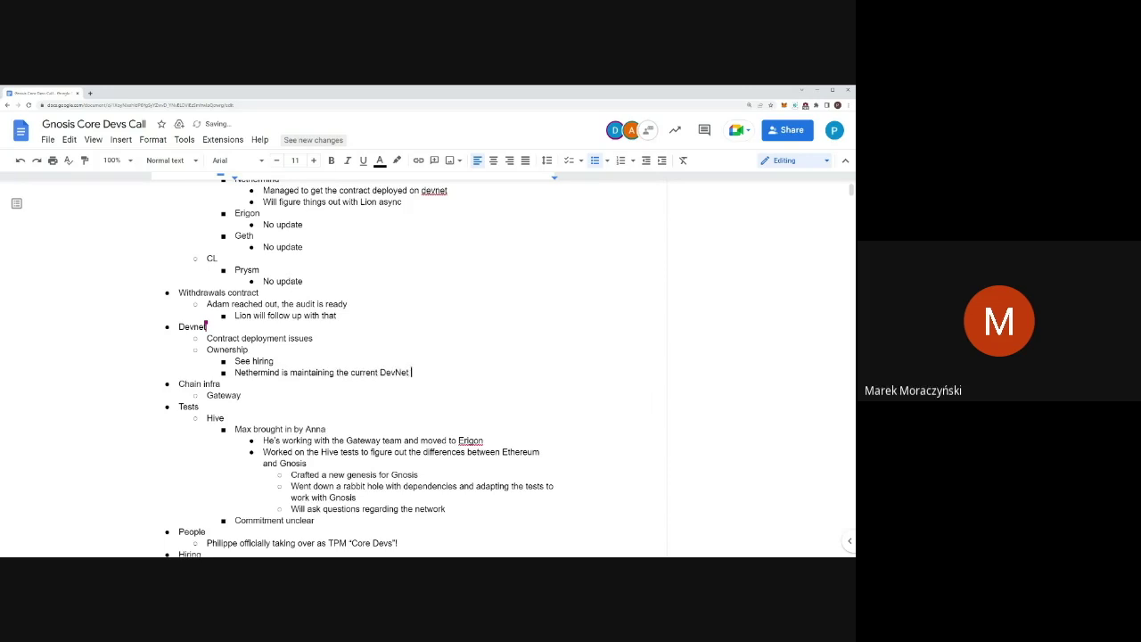
{"action": "type", "text": "short term"}
Nest a bullet under the Nethermind note naming two team members "and maybe someone from Gateway will maintain them".
{"action": "key", "text": "Return"}
{"action": "key", "text": "Tab"}
{"action": "type", "text": "Carlos ,"}
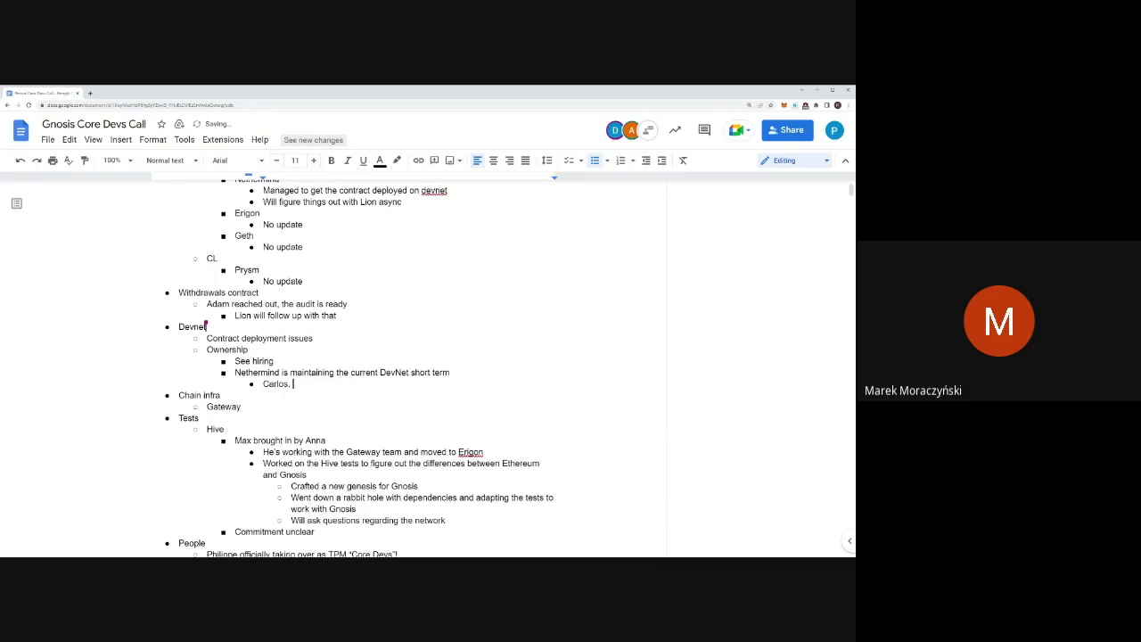
{"action": "key", "text": "BackSpace"}
{"action": "key", "text": "BackSpace"}
{"action": "type", "text": "and L"}
{"action": "key", "text": "BackSpace"}
{"action": "key", "text": "BackSpace"}
{"action": "key", "text": "BackSpace"}
{"action": "key", "text": "BackSpace"}
{"action": "key", "text": "BackSpace"}
{"action": "key", "text": "BackSpace"}
{"action": "type", "text": ", Lion and maybe someone from Gate"}
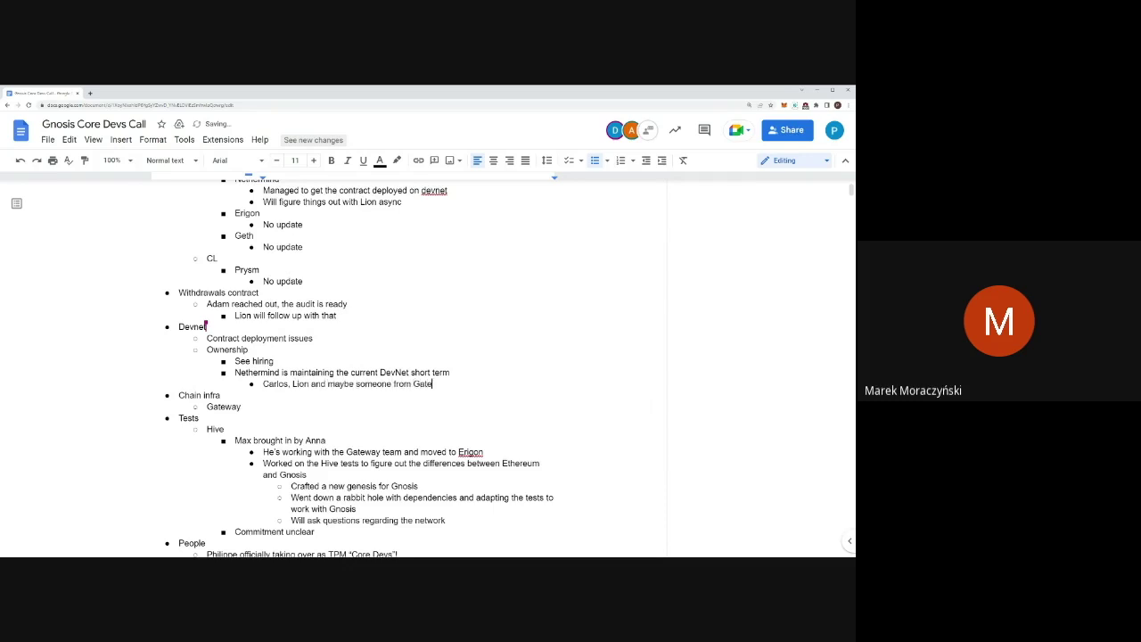
{"action": "type", "text": "way will maintain"}
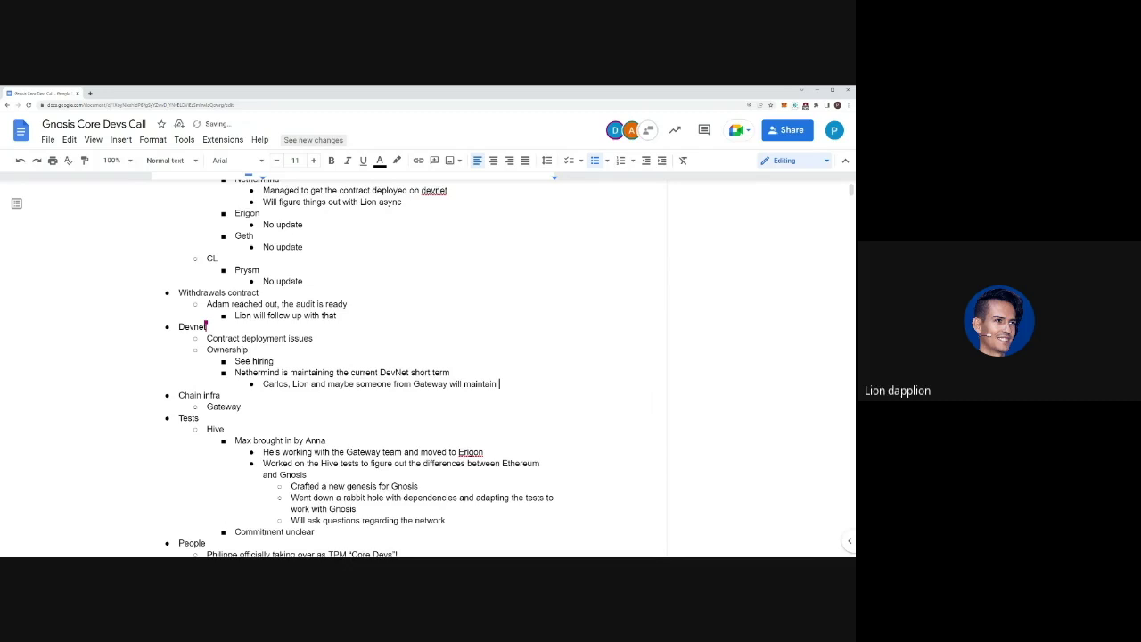
{"action": "type", "text": " them"}
{"action": "key", "text": "Return"}
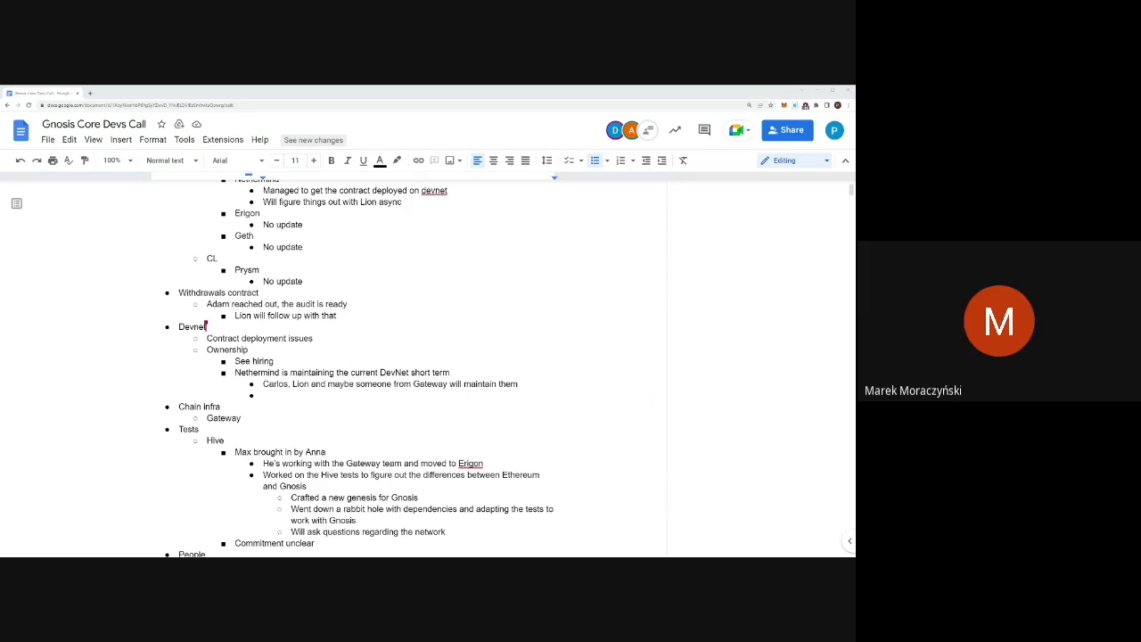
Add the bullet "The current devnet is mostly internal for Nethermind" below the maintainers note, followed by an empty nested bullet.
{"action": "left_click", "coordinate": [265, 395]}
{"action": "key", "text": "alt+Tab"}
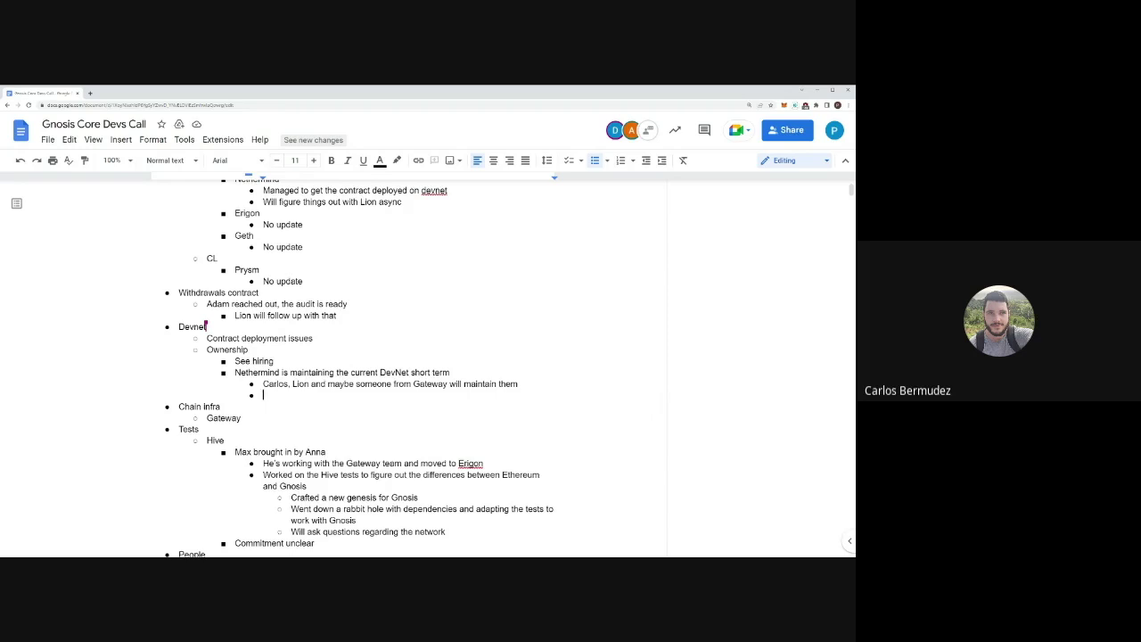
{"action": "type", "text": "The current devnet is mostly ("}
{"action": "type", "text": "nternal"}
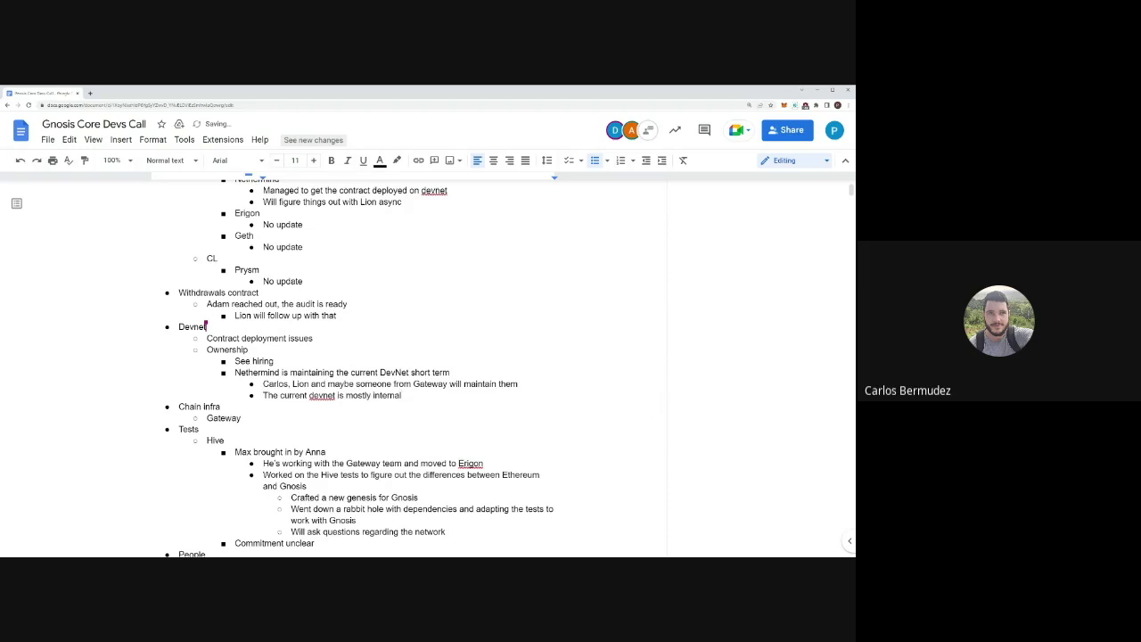
{"action": "type", "text": " for Nethermind"}
{"action": "key", "text": "Return"}
{"action": "key", "text": "Tab"}
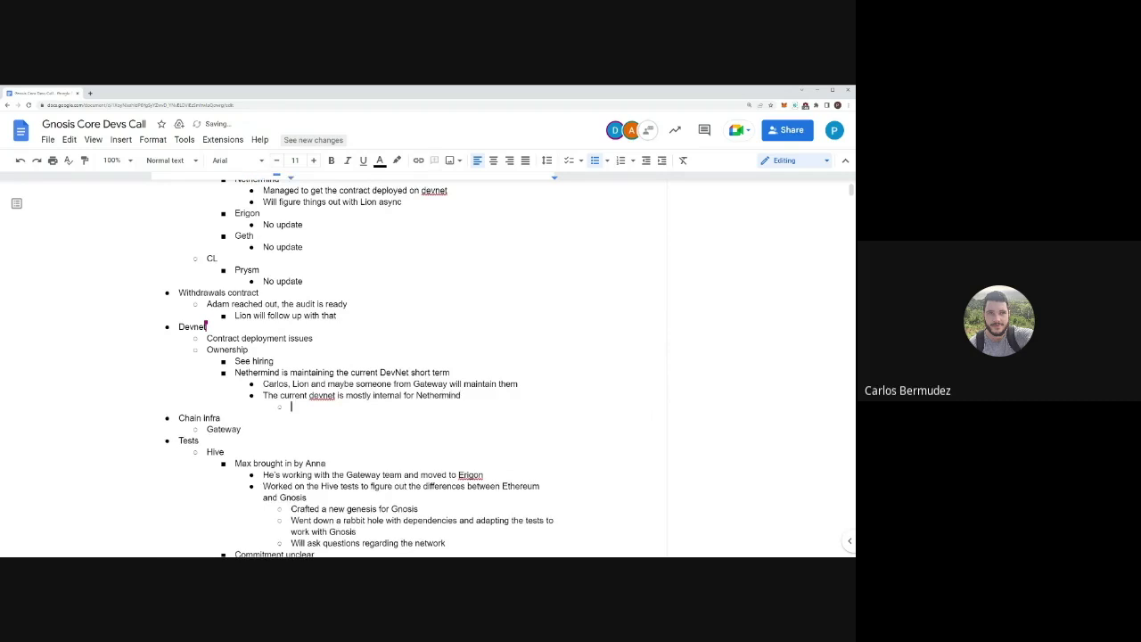
{"action": "type", "text": "A public one shou"}
{"action": "key", "text": "BackSpace"}
{"action": "key", "text": "BackSpace"}
{"action": "key", "text": "BackSpace"}
{"action": "key", "text": "BackSpace"}
{"action": "key", "text": "BackSpace"}
{"action": "key", "text": "BackSpace"}
{"action": "key", "text": "BackSpace"}
{"action": "key", "text": "BackSpace"}
{"action": "key", "text": "BackSpace"}
{"action": "key", "text": "BackSpace"}
{"action": "key", "text": "BackSpace"}
{"action": "key", "text": "BackSpace"}
{"action": "key", "text": "BackSpace"}
{"action": "key", "text": "BackSpace"}
{"action": "key", "text": "BackSpace"}
{"action": "key", "text": "BackSpace"}
{"action": "key", "text": "BackSpace"}
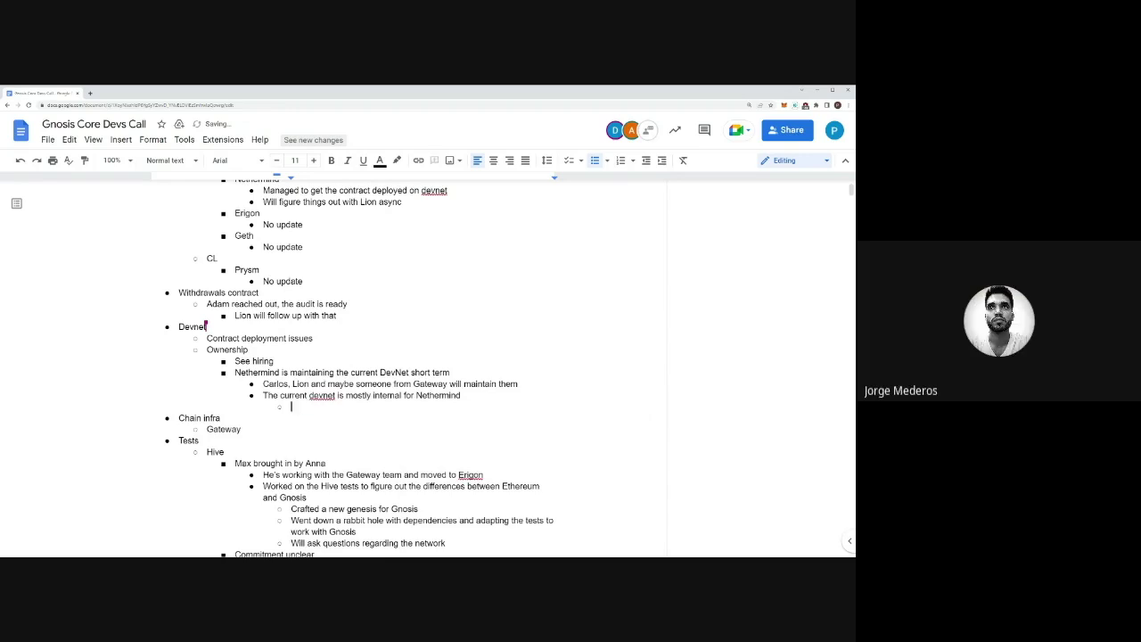
Enter "For a public one we should create a new devnet" as the nested bullet under the internal devnet note.
{"action": "type", "text": "For a public one we should "}
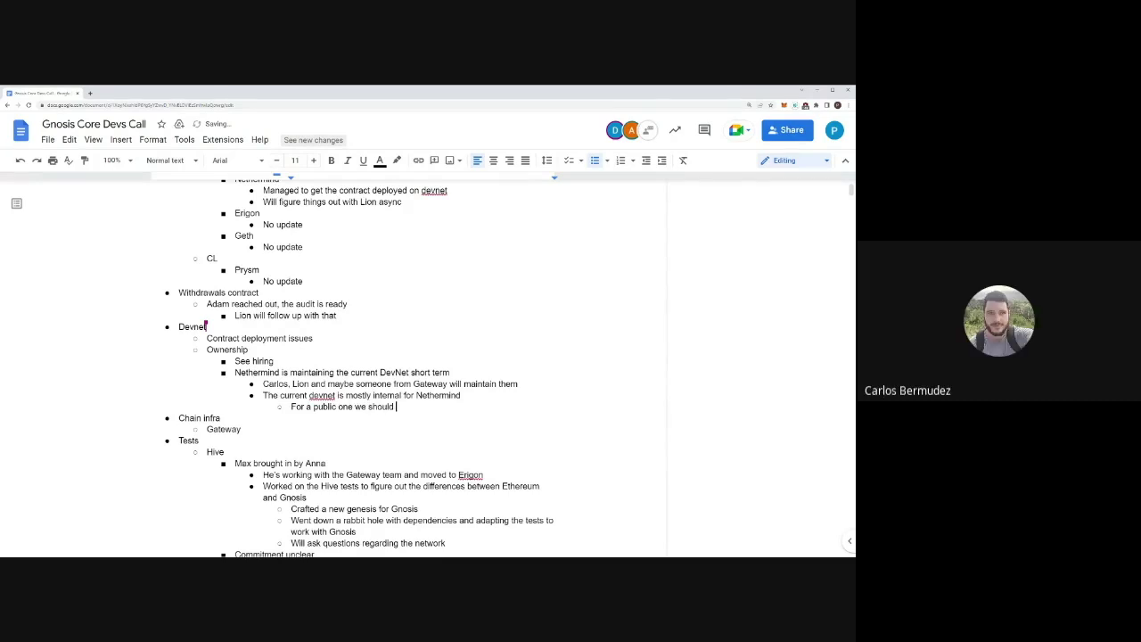
{"action": "type", "text": "create a new "}
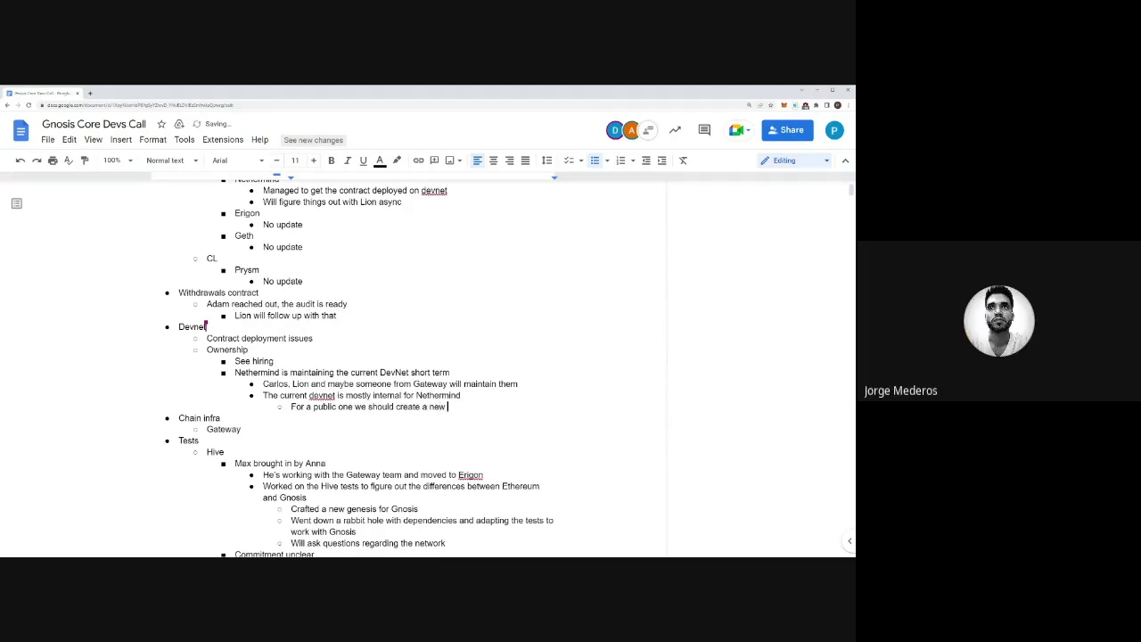
{"action": "type", "text": "devnet"}
{"action": "key", "text": "Return"}
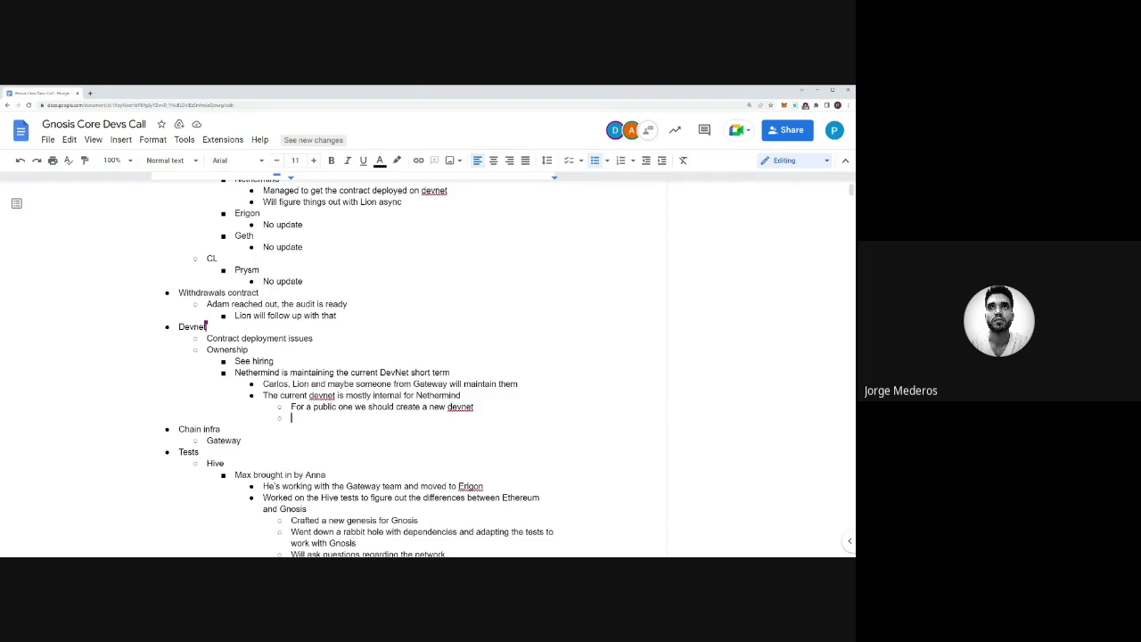
Insert the bullet "It has a very low amount of validators" above the public devnet note.
{"action": "key", "text": "Up"}
{"action": "key", "text": "Return"}
{"action": "key", "text": "Up"}
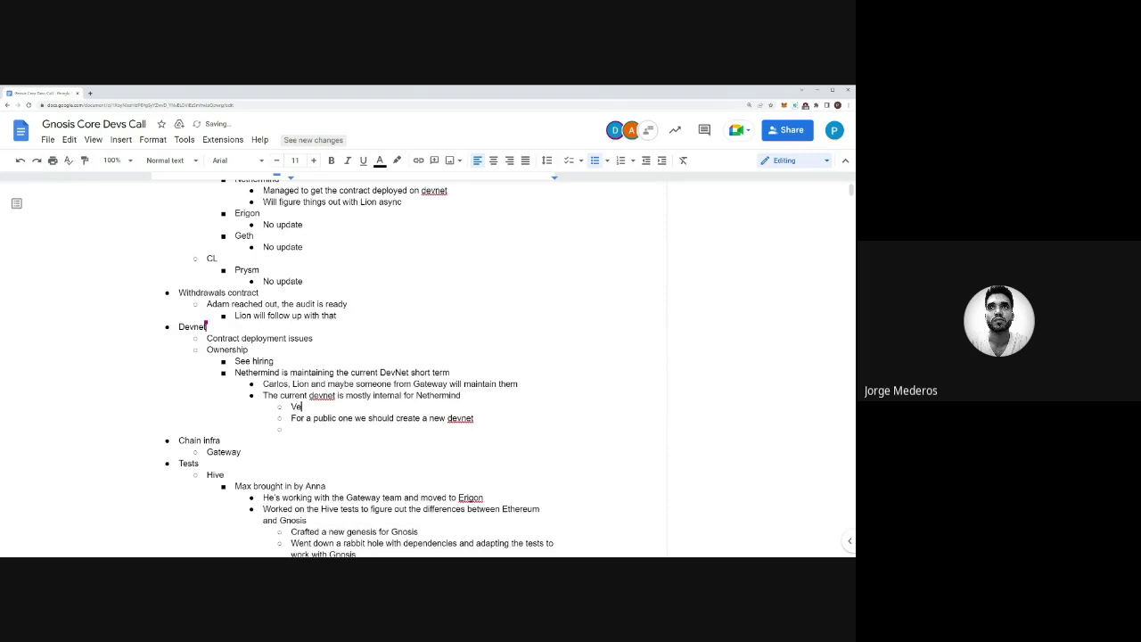
{"action": "type", "text": "It has a very low amount of validators"}
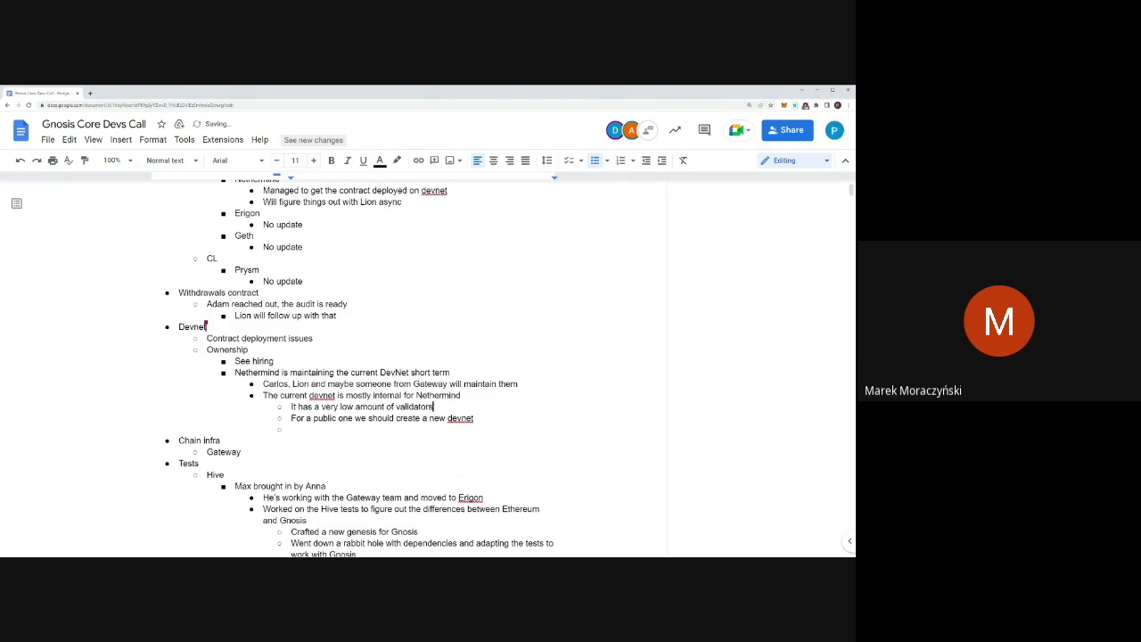
Add the bullet "Maybe we can still open it at least to Erigon so they can start testing" below the public devnet note.
{"action": "left_click", "coordinate": [292, 428]}
{"action": "type", "text": "Maybe we can still open it to"}
{"action": "key", "text": "BackSpace"}
{"action": "key", "text": "BackSpace"}
{"action": "key", "text": "BackSpace"}
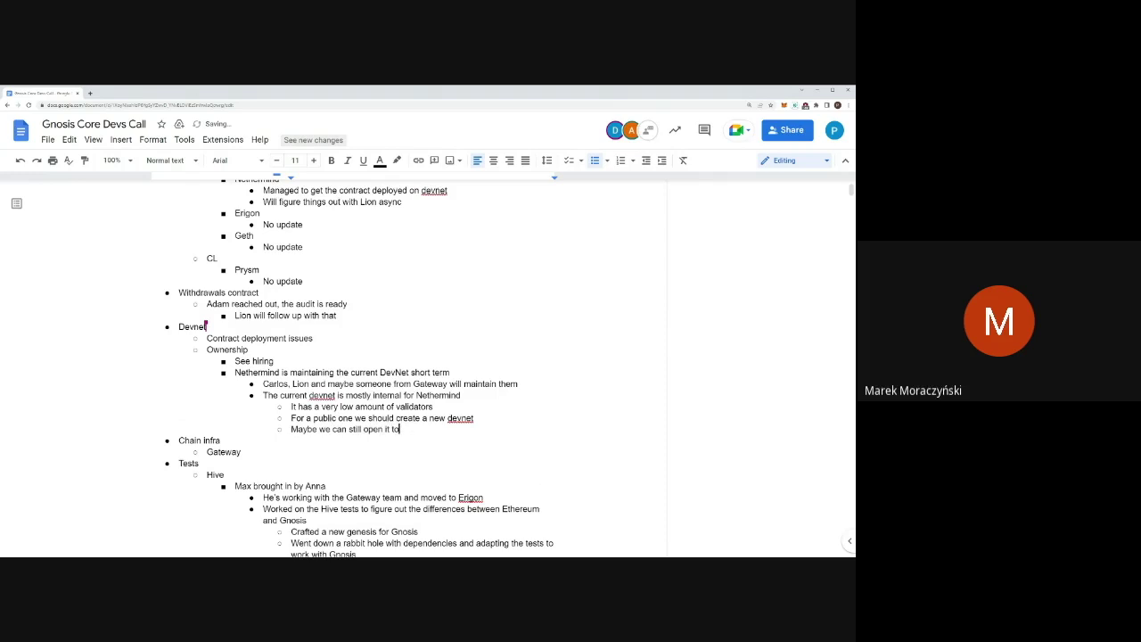
{"action": "type", "text": "at least to Erigon "}
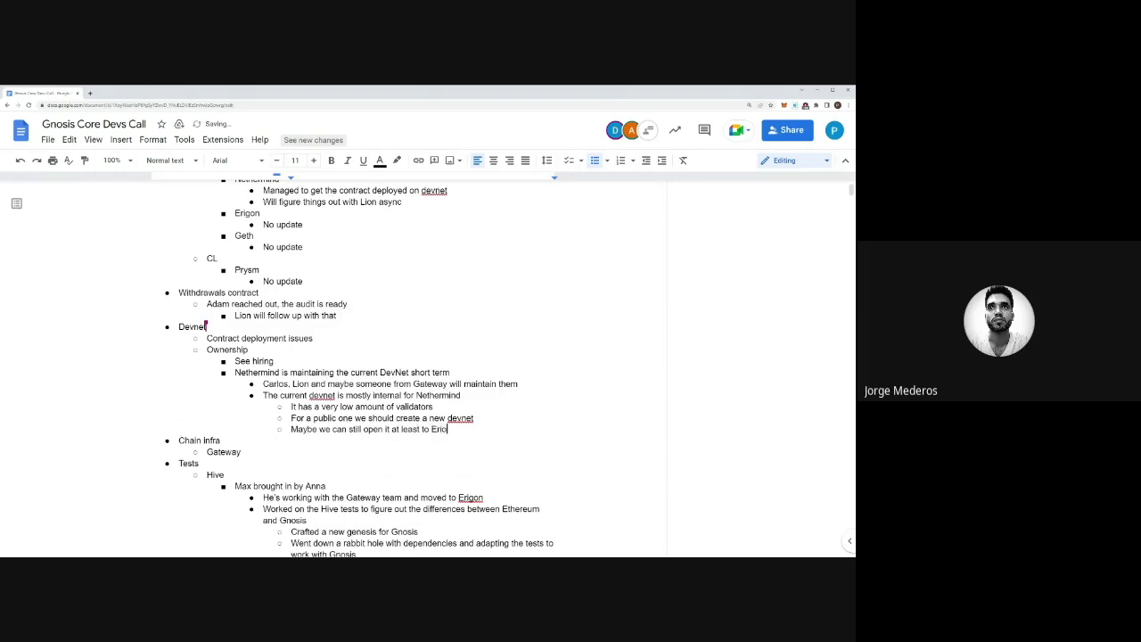
{"action": "type", "text": "so they can s"}
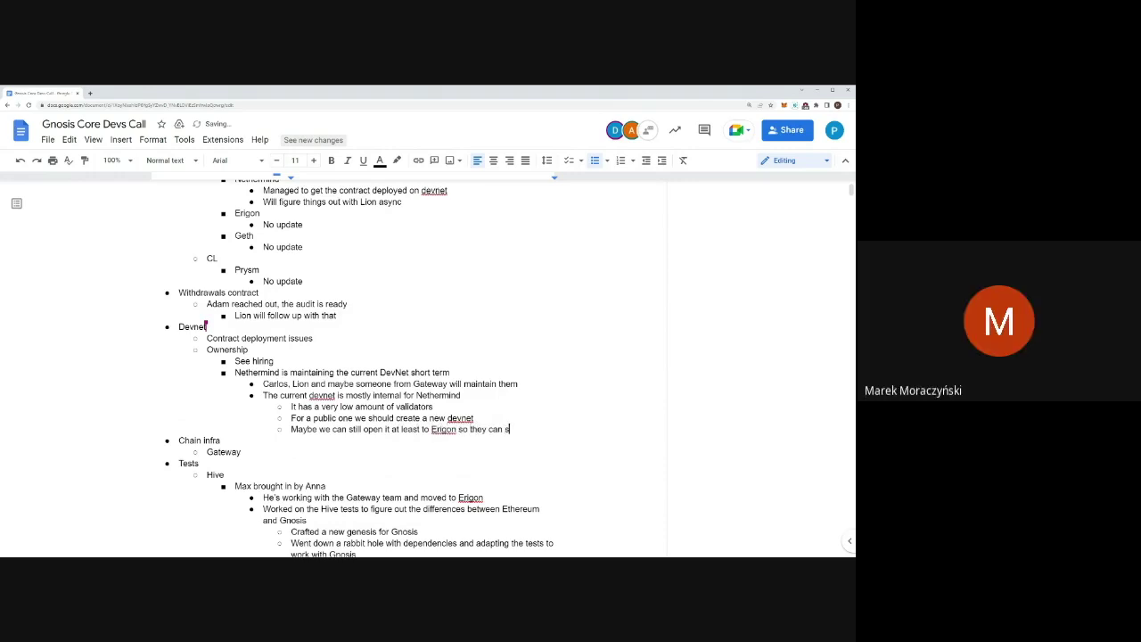
{"action": "type", "text": "tart testing"}
{"action": "key", "text": "Return"}
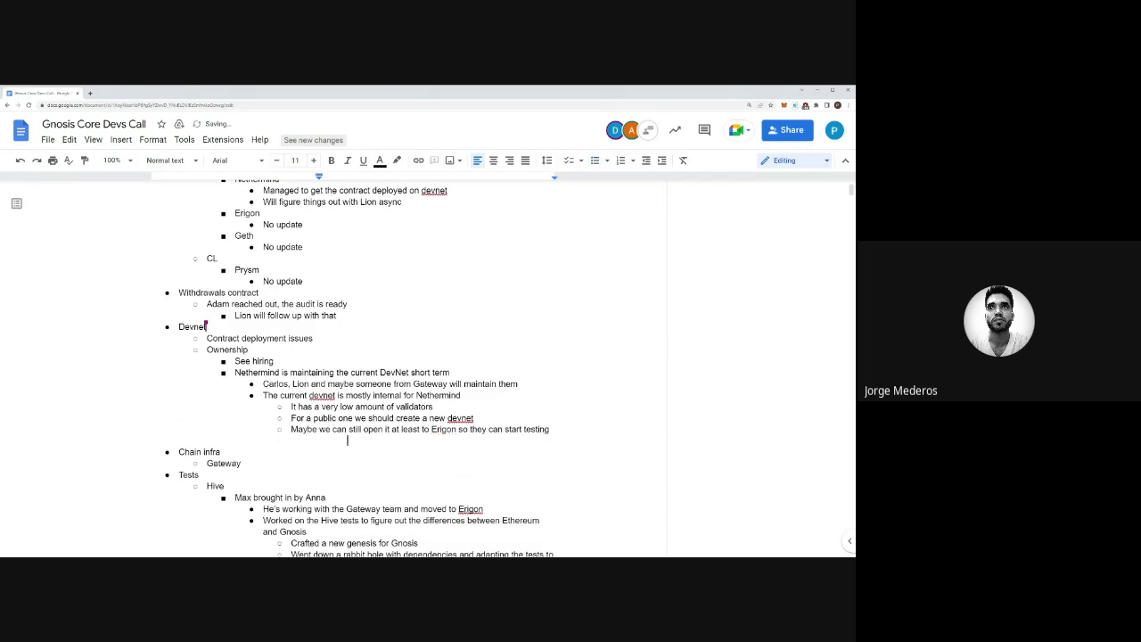
Add the bullet "Infra (explorers etc) are already mostly set up" below the Erigon testing note.
{"action": "type", "text": "Infra (explorers etc) are ap"}
{"action": "key", "text": "BackSpace"}
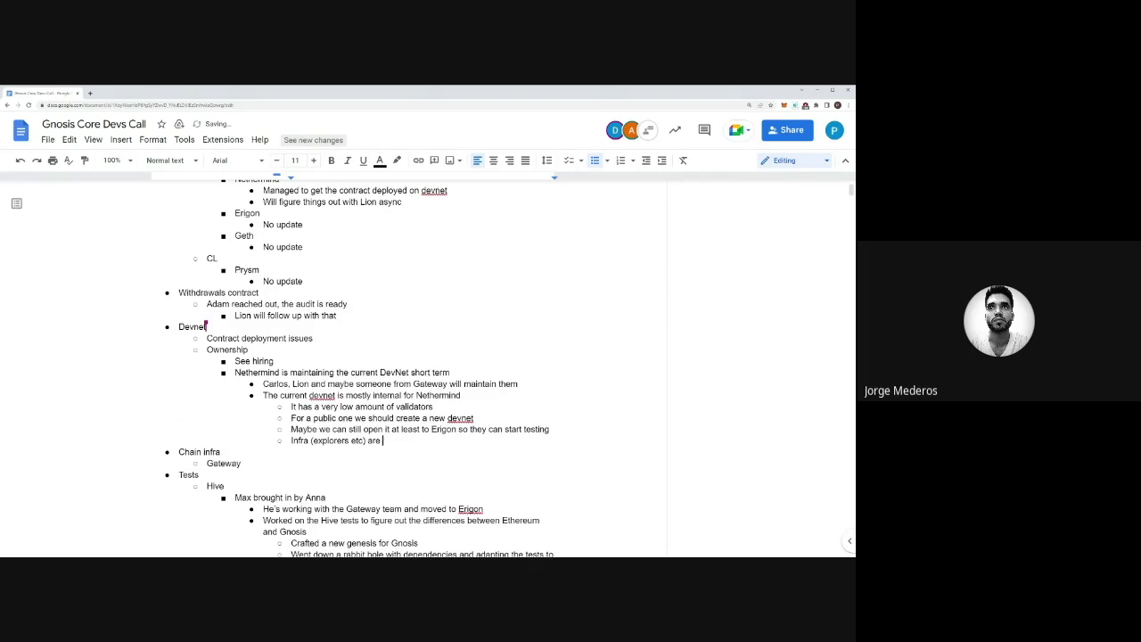
{"action": "type", "text": "lready mostly set u"}
{"action": "key", "text": "BackSpace"}
{"action": "key", "text": "BackSpace"}
{"action": "type", "text": "u"}
{"action": "key", "text": "BackSpace"}
{"action": "type", "text": "up"}
{"action": "scroll", "coordinate": [365, 368], "scroll_direction": "up", "scroll_amount": 1}
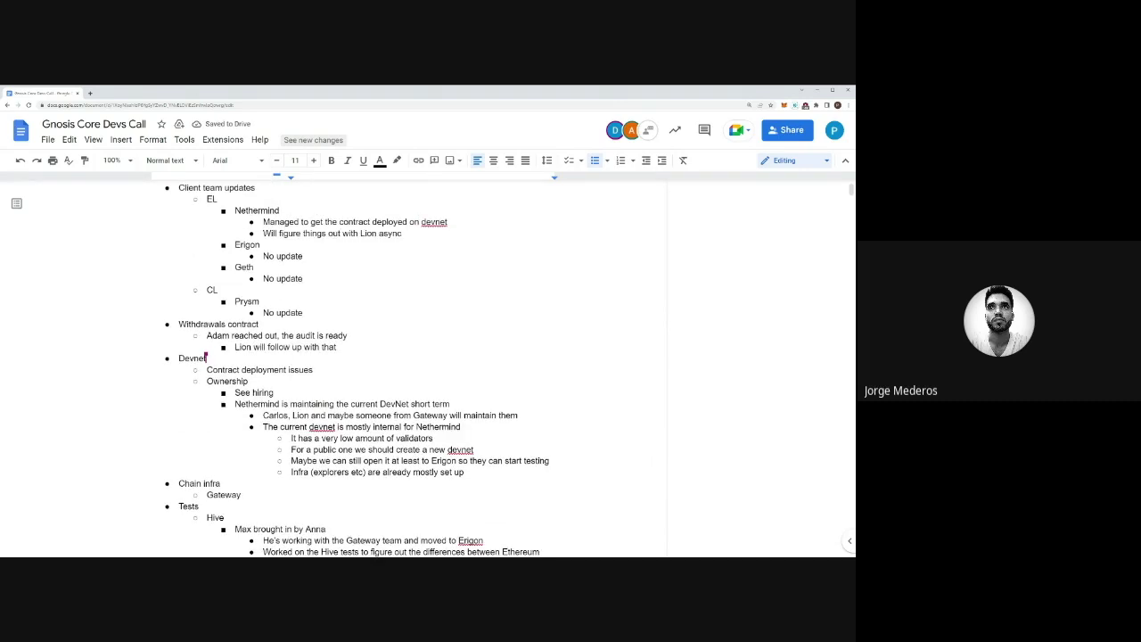
{"action": "scroll", "coordinate": [366, 368], "scroll_direction": "down", "scroll_amount": 2}
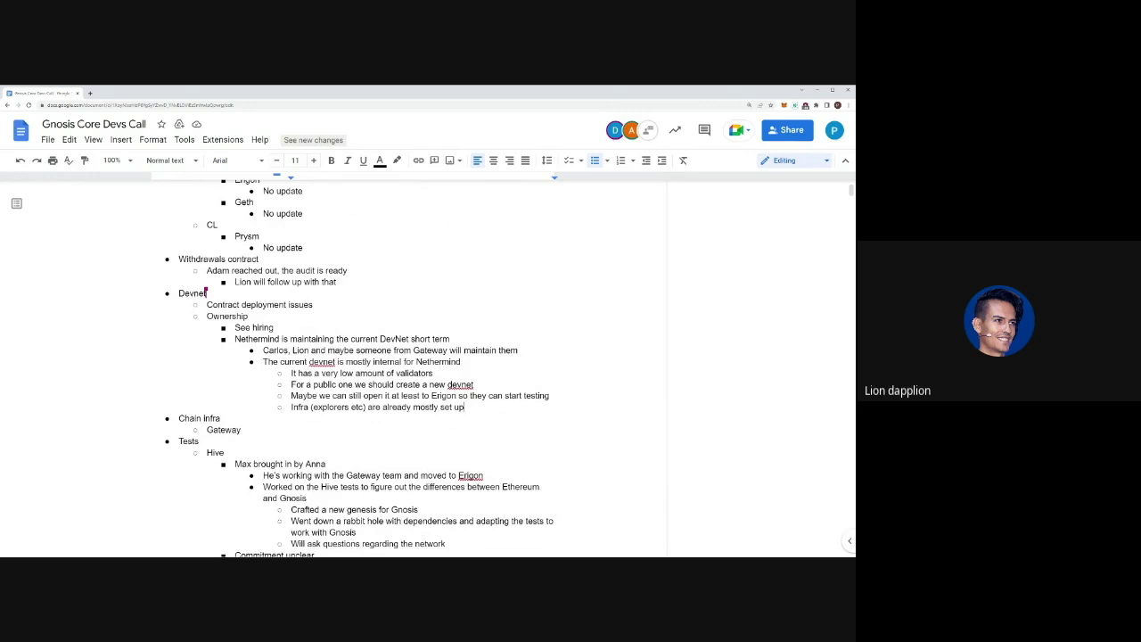
Nest under the infra note a team member's suggestion "to use Nimbus' explorer (which is way more minimal) in case beaconcha.in can't keep up".
{"action": "key", "text": "Return"}
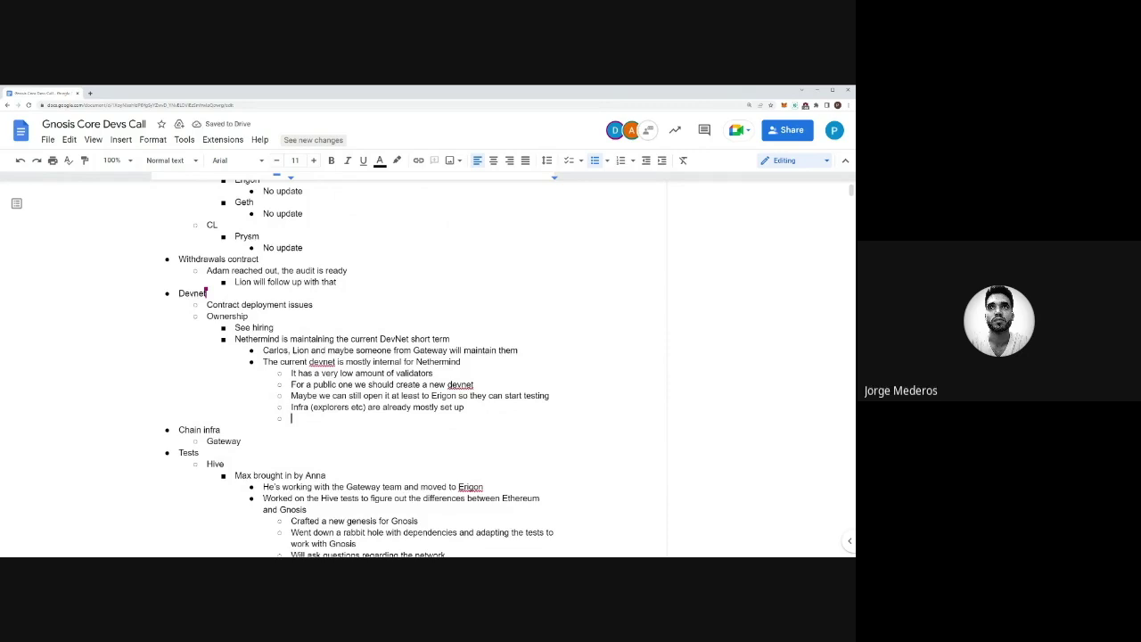
{"action": "type", "text": "Lion is suggesting to use"}
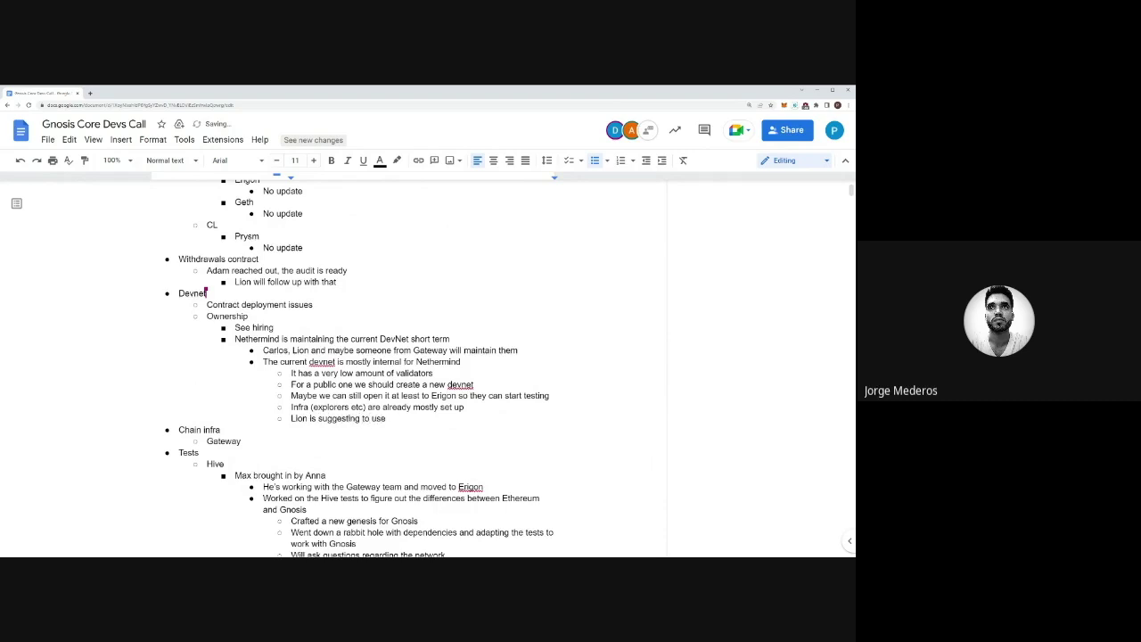
{"action": "key", "text": "Tab"}
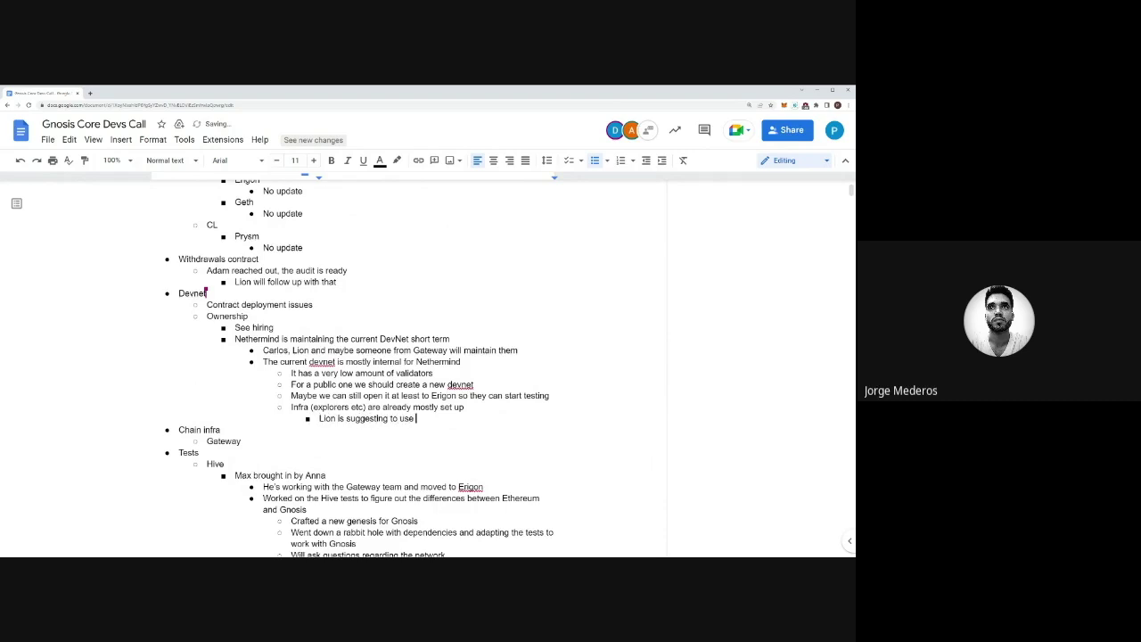
{"action": "type", "text": "Nimbus' explorer"}
{"action": "type", "text": "(which is "}
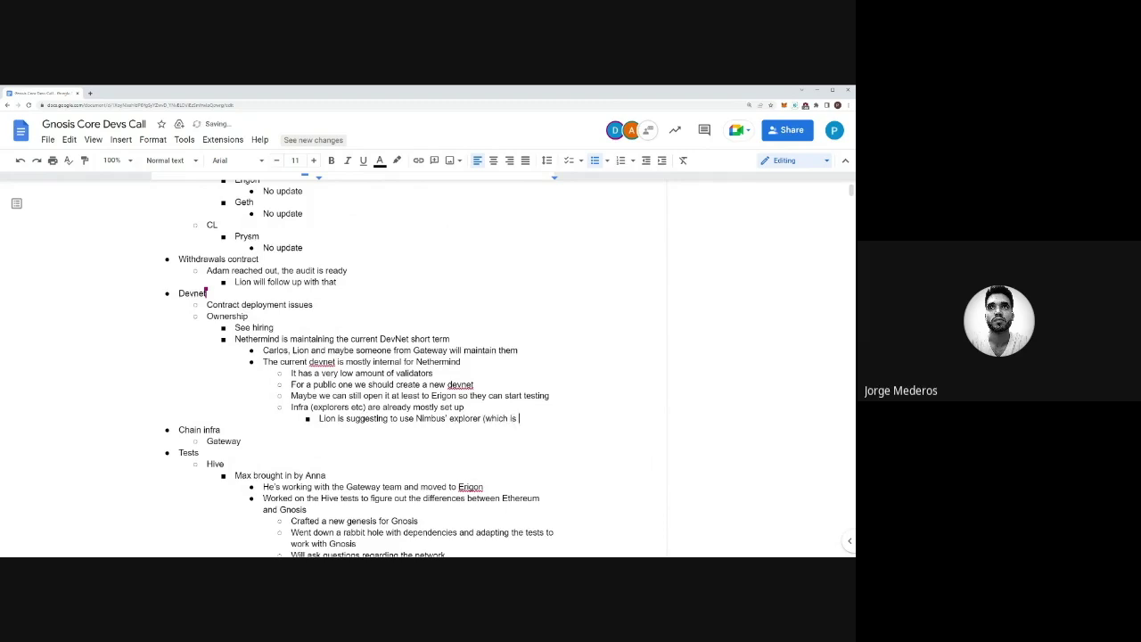
{"action": "type", "text": "way more minimal"}
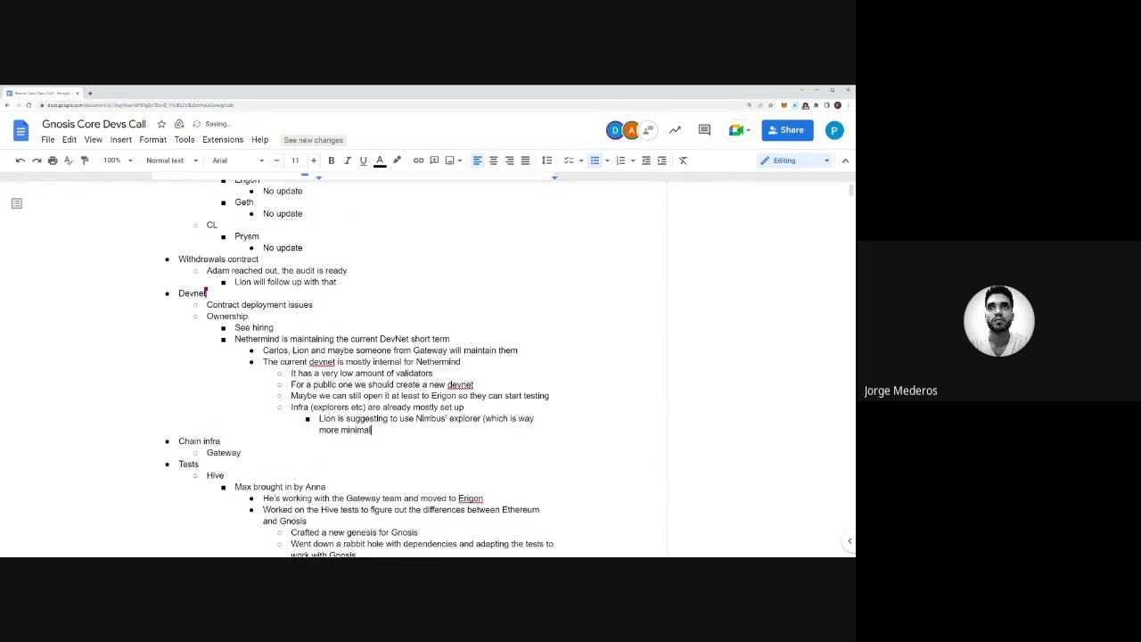
{"action": "type", "text": ") in case beaconchai"}
{"action": "key", "text": "BackSpace"}
{"action": "type", "text": ".in can't keep up"}
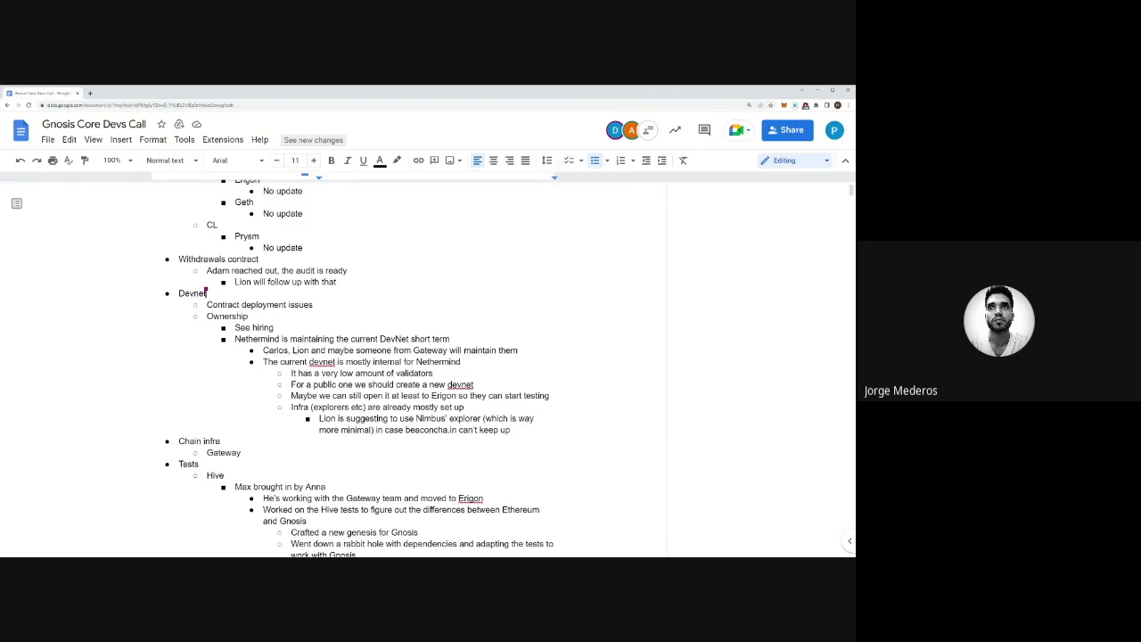
Outdent the Nethermind maintenance note and all its sub-bullets one level, so it sits directly under Devnet alongside Ownership.
{"action": "scroll", "coordinate": [410, 365], "scroll_direction": "up", "scroll_amount": 2}
{"action": "scroll", "coordinate": [410, 365], "scroll_direction": "down", "scroll_amount": 1}
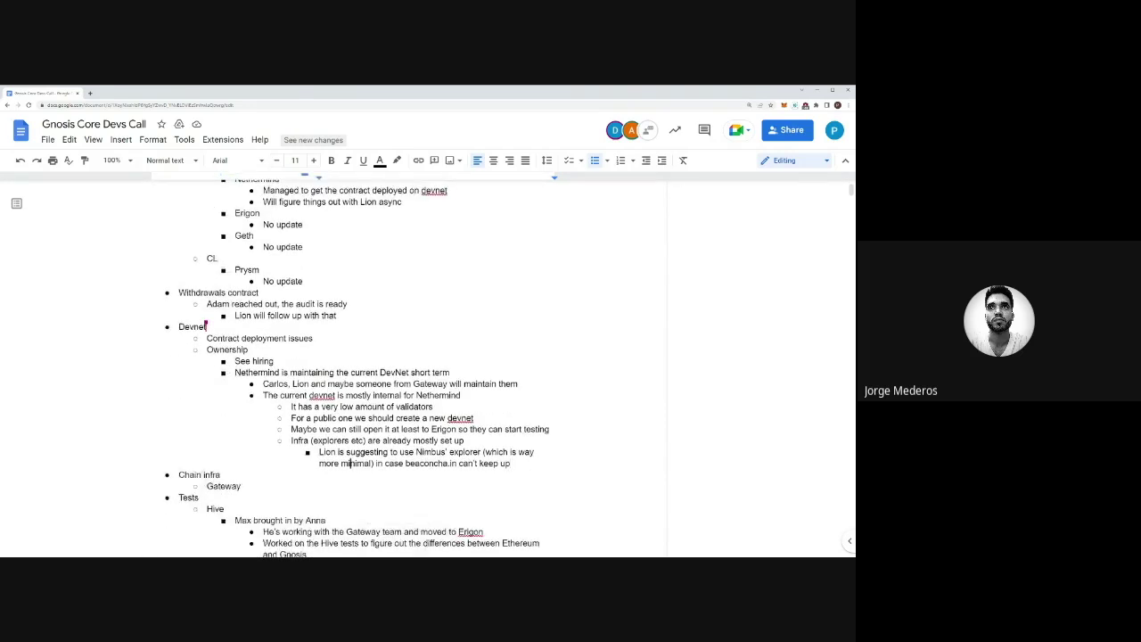
{"action": "left_click_drag", "start_coordinate": [349, 462], "coordinate": [312, 372]}
{"action": "key", "text": "shift+Tab"}
{"action": "key", "text": "shift+Tab"}
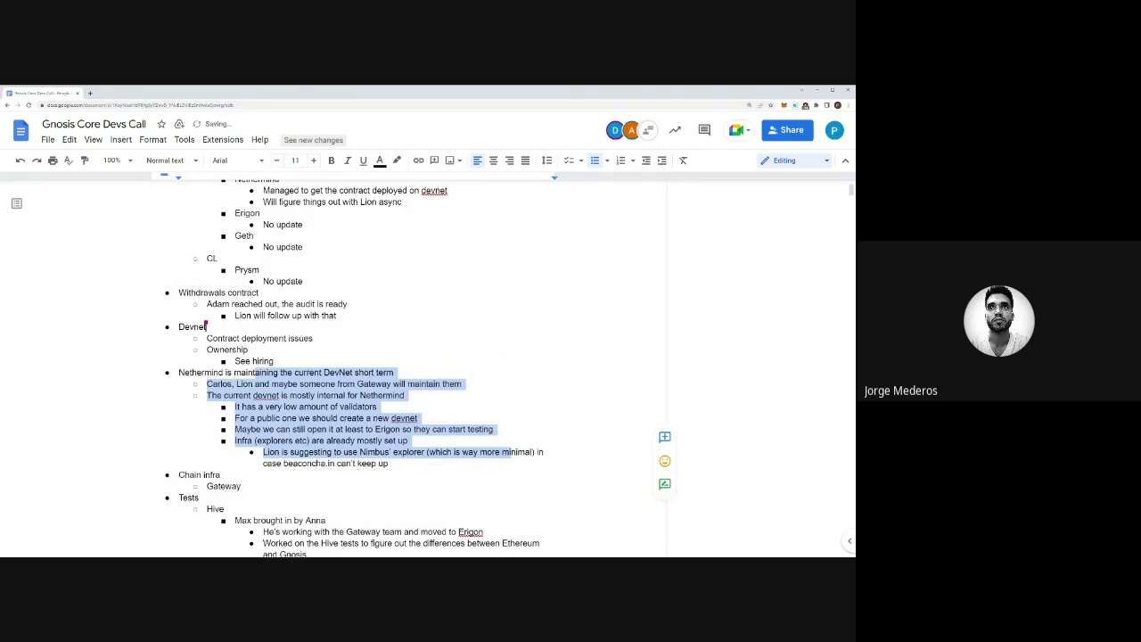
{"action": "key", "text": "Tab"}
{"action": "key", "text": "Right"}
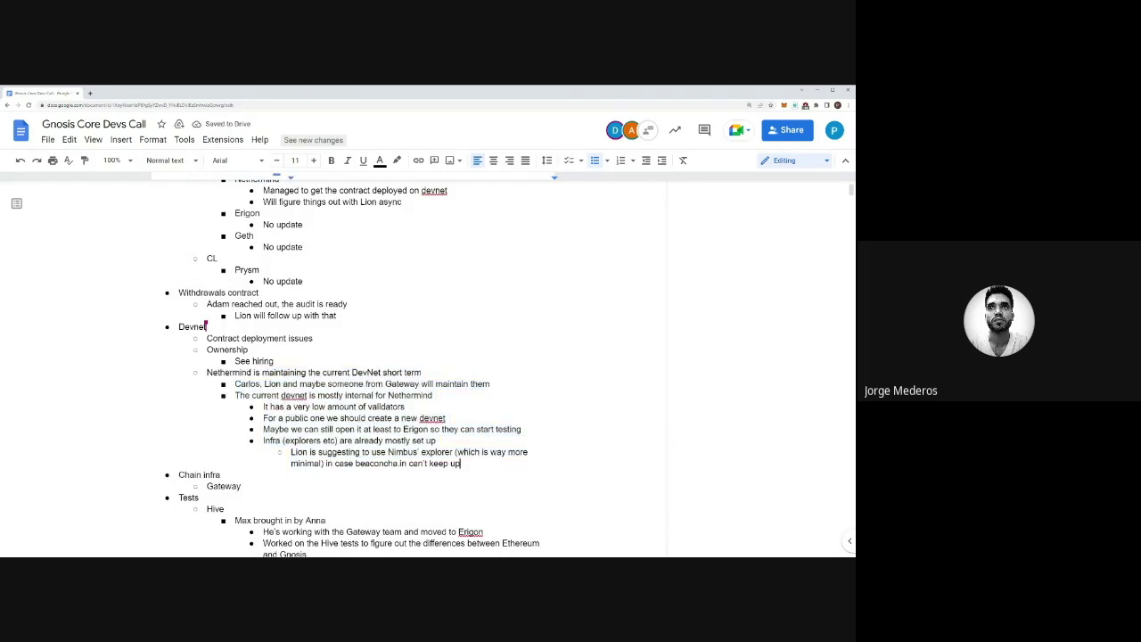
Add the bullet "The withdrawal address contract isn't known in advance, which is a bit problematic" directly under Devnet, below the Nethermind maintenance notes.
{"action": "key", "text": "Return"}
{"action": "key", "text": "shift+Tab"}
{"action": "key", "text": "shift+Tab"}
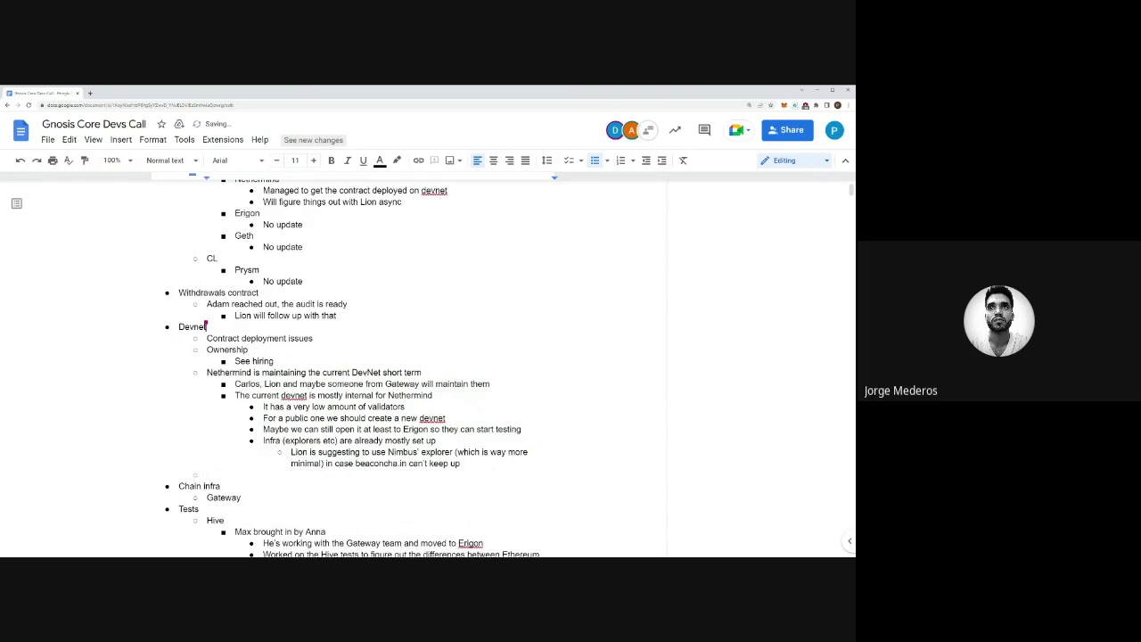
{"action": "type", "text": "The withdrawal address contract isn't know n"}
{"action": "key", "text": "BackSpace"}
{"action": "key", "text": "BackSpace"}
{"action": "type", "text": "n in advance."}
{"action": "key", "text": "BackSpace"}
{"action": "type", "text": ", which is a bit proba"}
{"action": "key", "text": "BackSpace"}
{"action": "type", "text": "lematic"}
Nest under the withdrawal address note the bullet "Ideally we should have `create2` deployments so that the address is known in advance".
{"action": "key", "text": "Return"}
{"action": "key", "text": "Tab"}
{"action": "type", "text": "Ideally we should "}
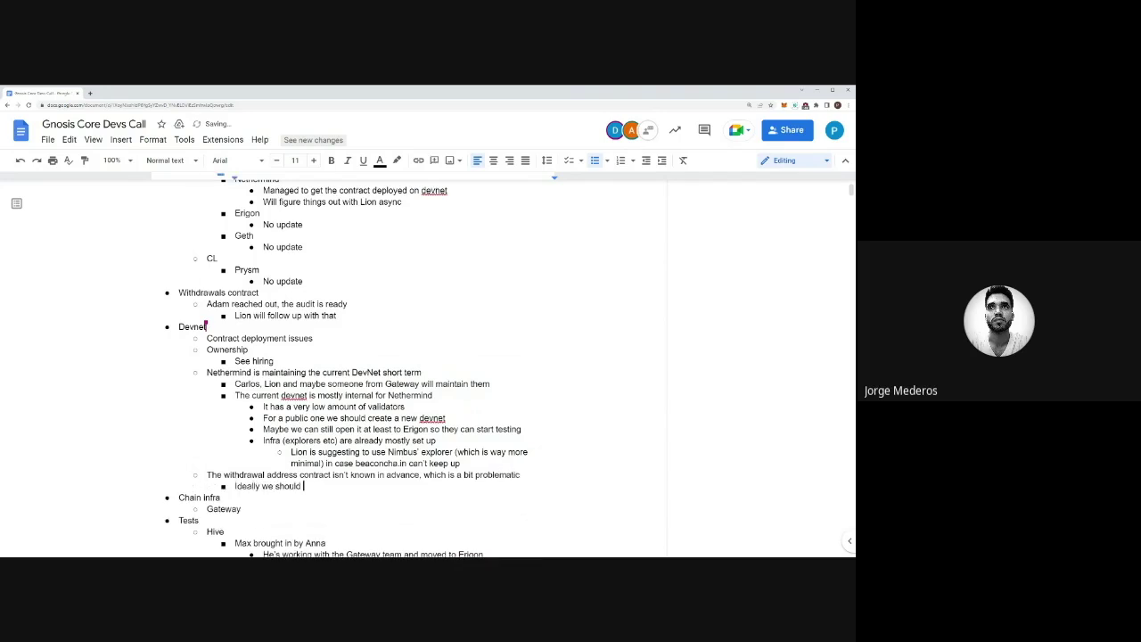
{"action": "type", "text": "have `create2` deployments so that"}
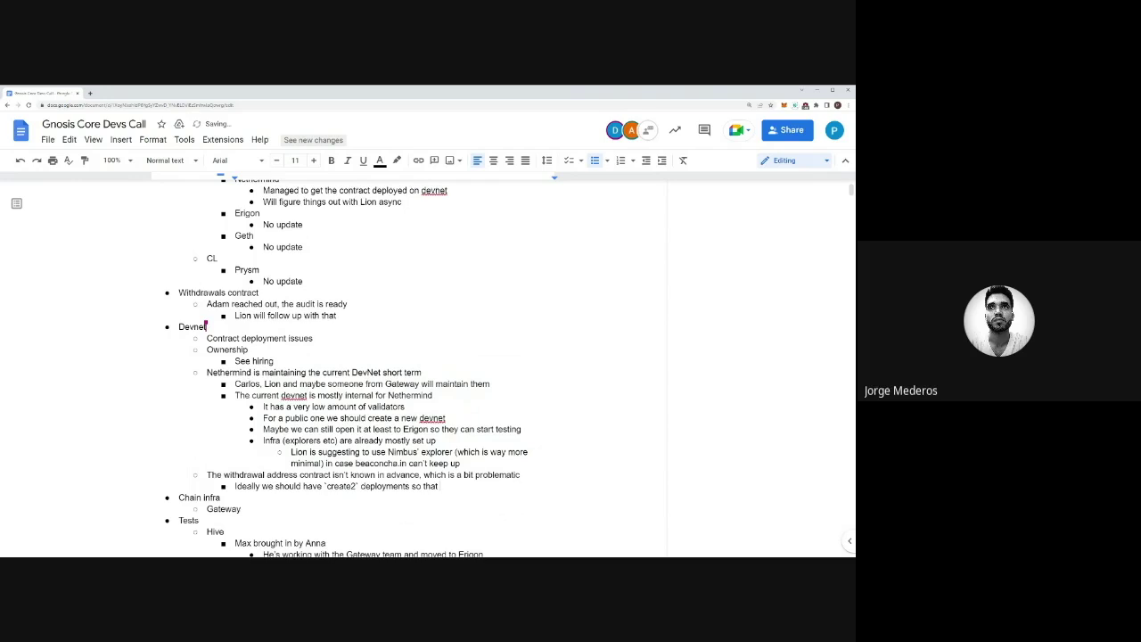
{"action": "type", "text": " the address is known in advance"}
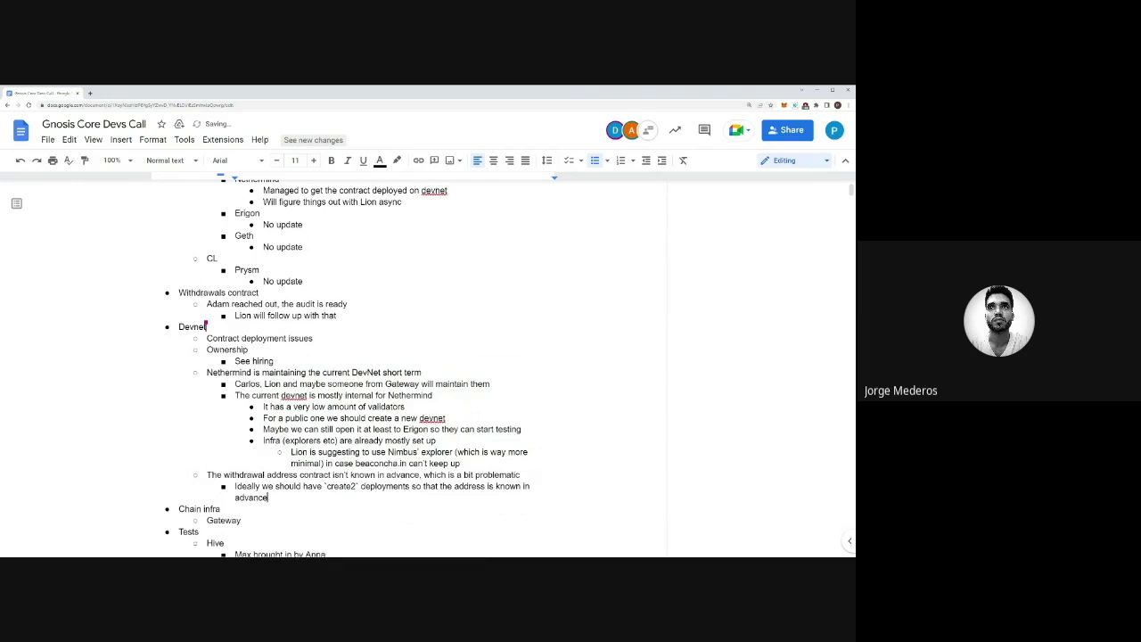
{"action": "scroll", "coordinate": [366, 369], "scroll_direction": "down", "scroll_amount": 2}
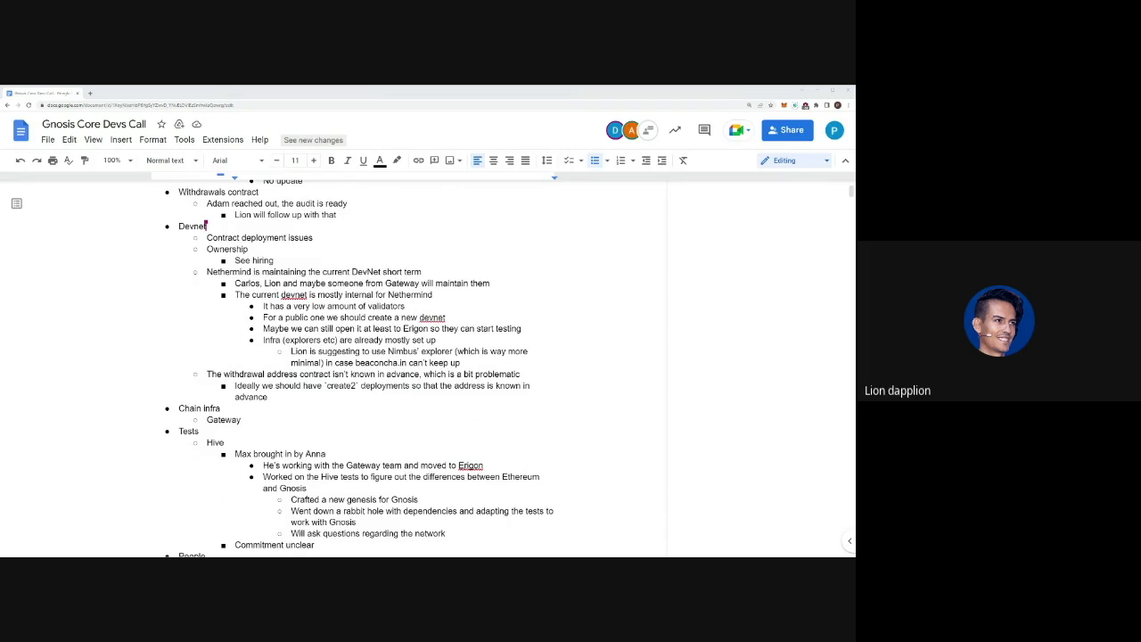
Start an empty bullet at the same level below the create2 deployments note.
{"action": "left_click", "coordinate": [269, 396]}
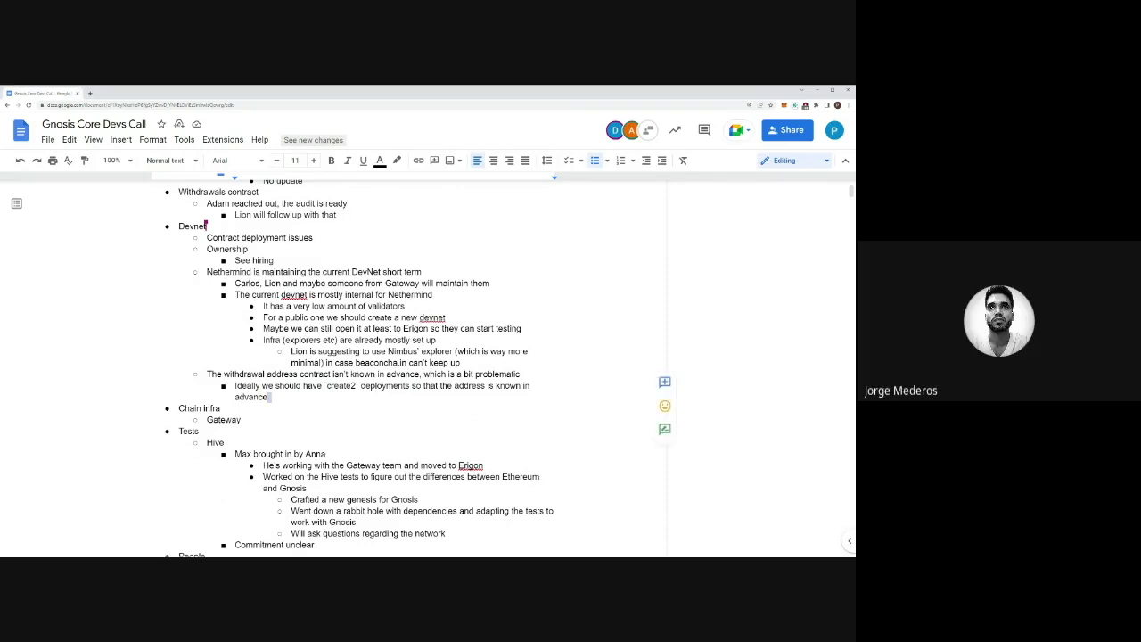
{"action": "key", "text": "Return"}
{"action": "key", "text": "Tab"}
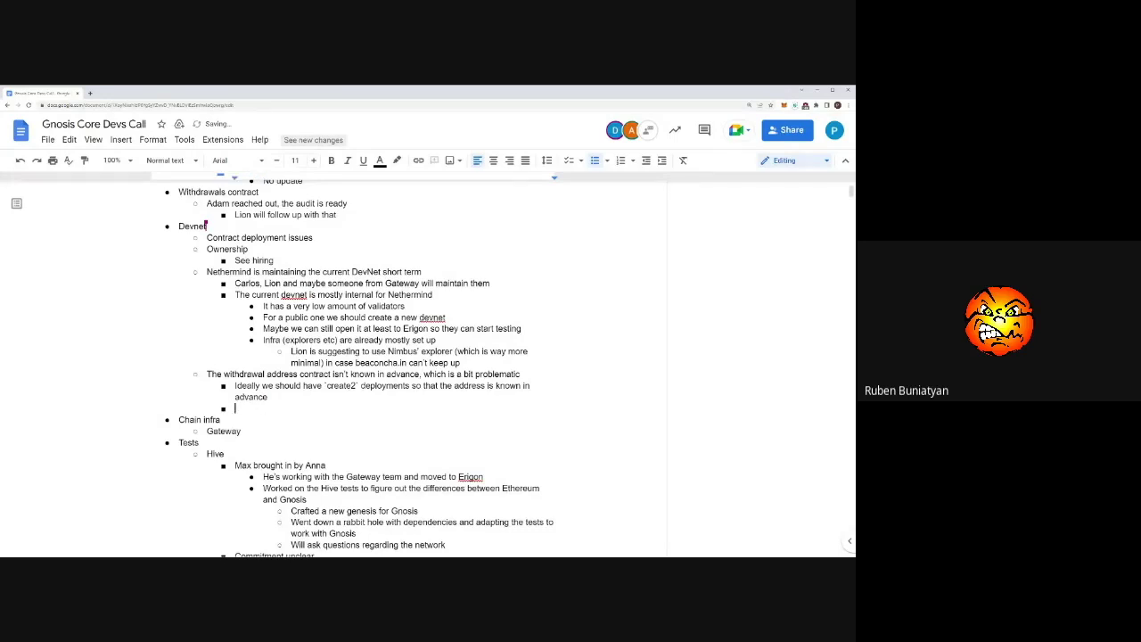
{"action": "type", "text": "Basicall"}
{"action": "key", "text": "BackSpace"}
{"action": "key", "text": "BackSpace"}
{"action": "key", "text": "BackSpace"}
{"action": "key", "text": "BackSpace"}
{"action": "key", "text": "BackSpace"}
{"action": "key", "text": "BackSpace"}
{"action": "key", "text": "BackSpace"}
{"action": "key", "text": "BackSpace"}
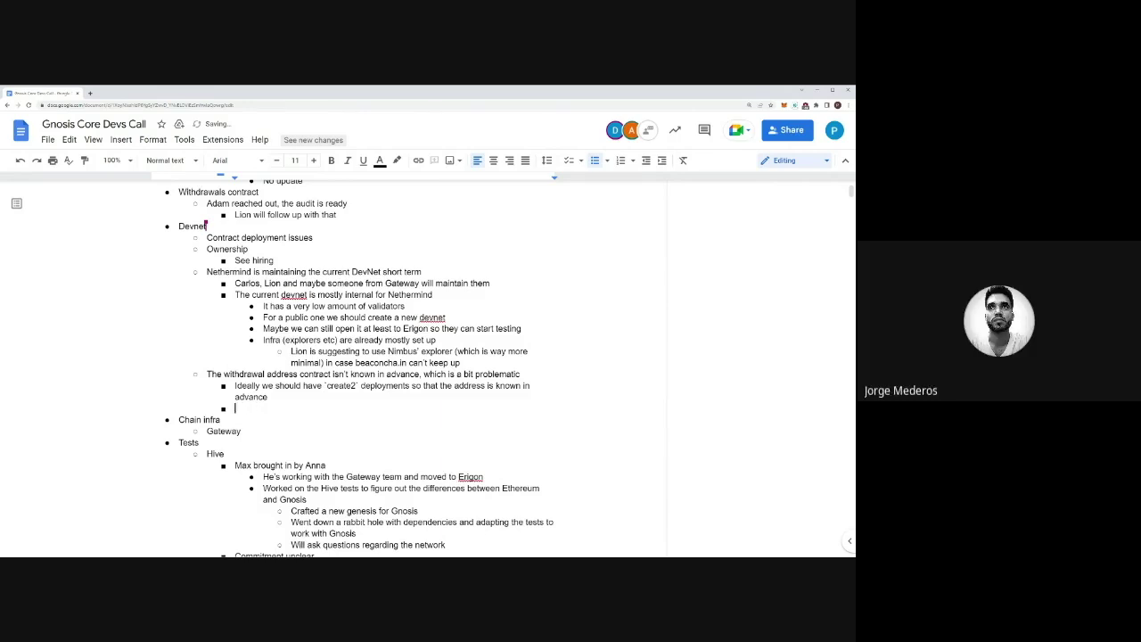
Fill the empty bullet with "The address should be identical across deployments to make things easier".
{"action": "type", "text": "The address should be identical acros"}
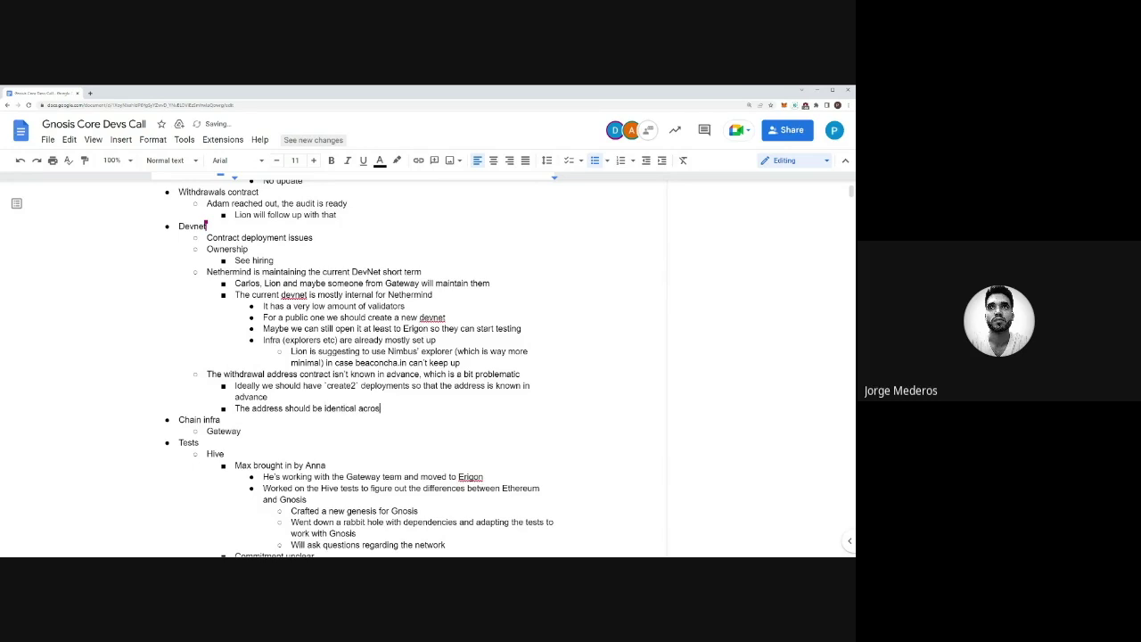
{"action": "type", "text": "s deployments to make things "}
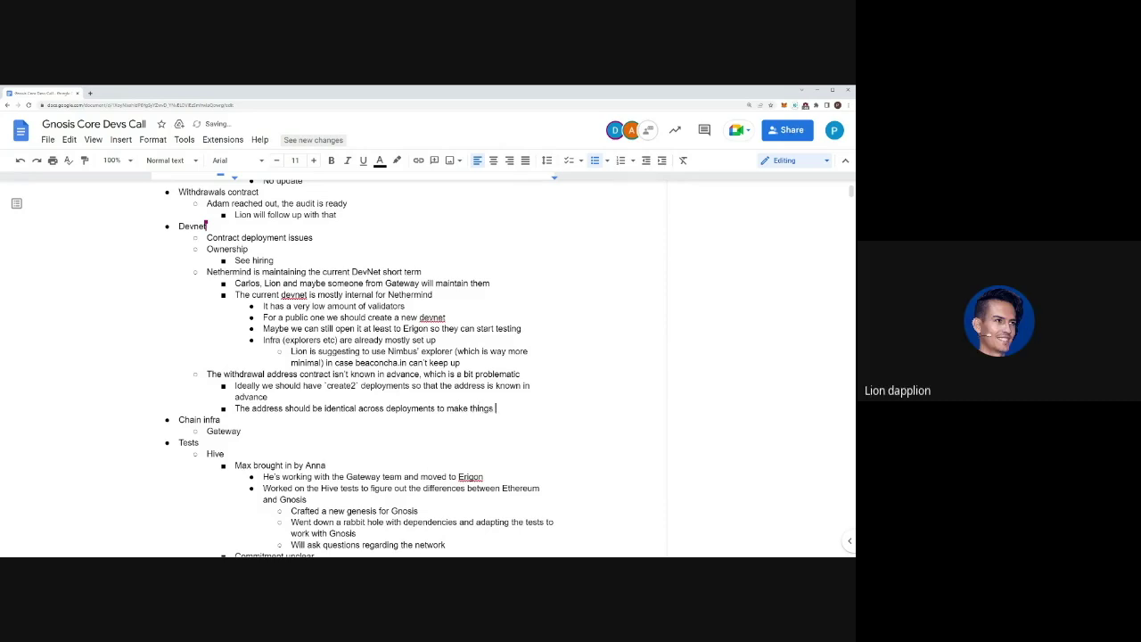
{"action": "type", "text": "easier"}
Nest the bullet "Needs to be deployed with the same EOA" under the identical address note.
{"action": "key", "text": "Return"}
{"action": "key", "text": "Tab"}
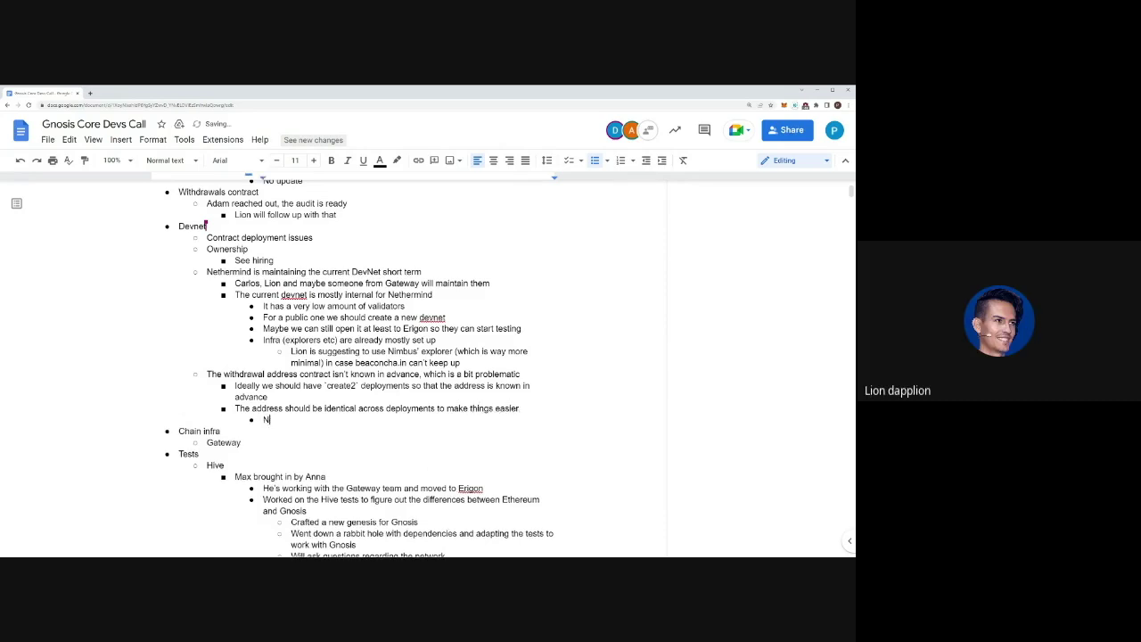
{"action": "type", "text": "Needs to be deployed with the same"}
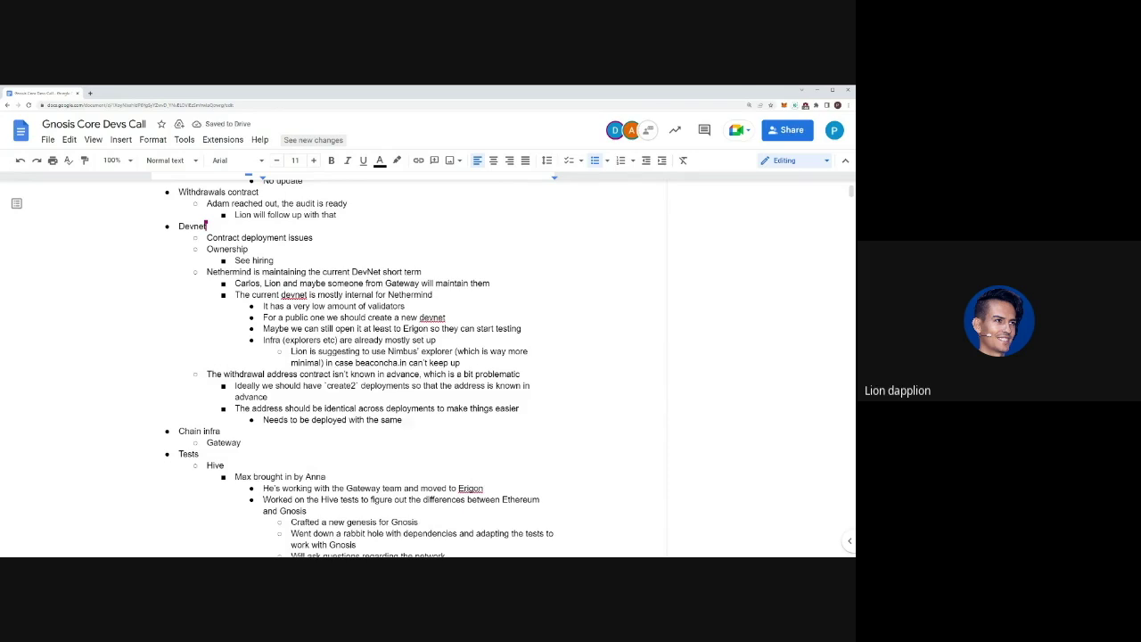
{"action": "key", "text": "ctrl+t"}
{"action": "key", "text": "ctrl+w"}
{"action": "type", "text": "EOA"}
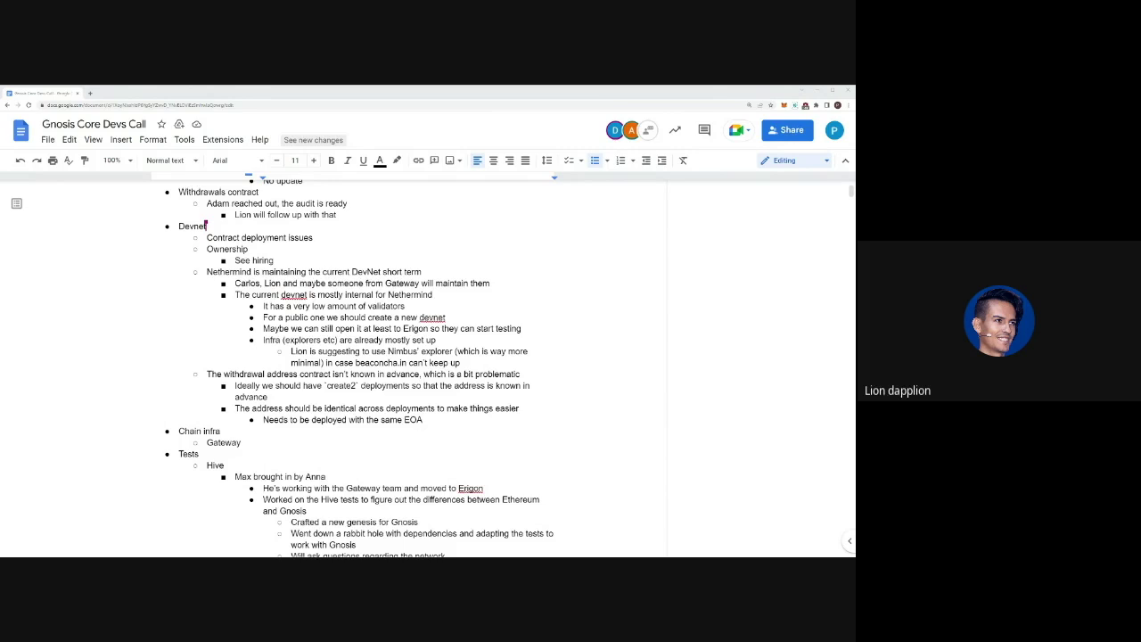
Move Chain infra with its Gateway sub-bullet above Withdrawals contract, keeping it as a top-level agenda item.
{"action": "left_click", "coordinate": [424, 419]}
{"action": "scroll", "coordinate": [410, 366], "scroll_direction": "down", "scroll_amount": 1}
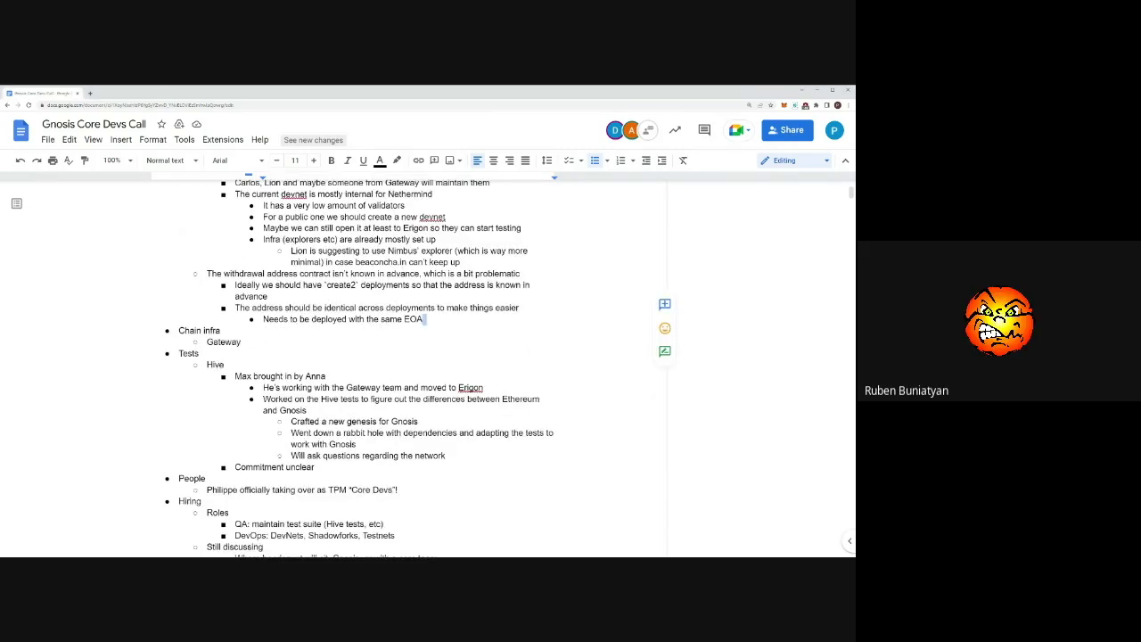
{"action": "left_click", "coordinate": [298, 319]}
{"action": "key", "text": "shift+Up"}
{"action": "key", "text": "shift+Home"}
{"action": "key", "text": "BackSpace"}
{"action": "scroll", "coordinate": [410, 366], "scroll_direction": "up", "scroll_amount": 3}
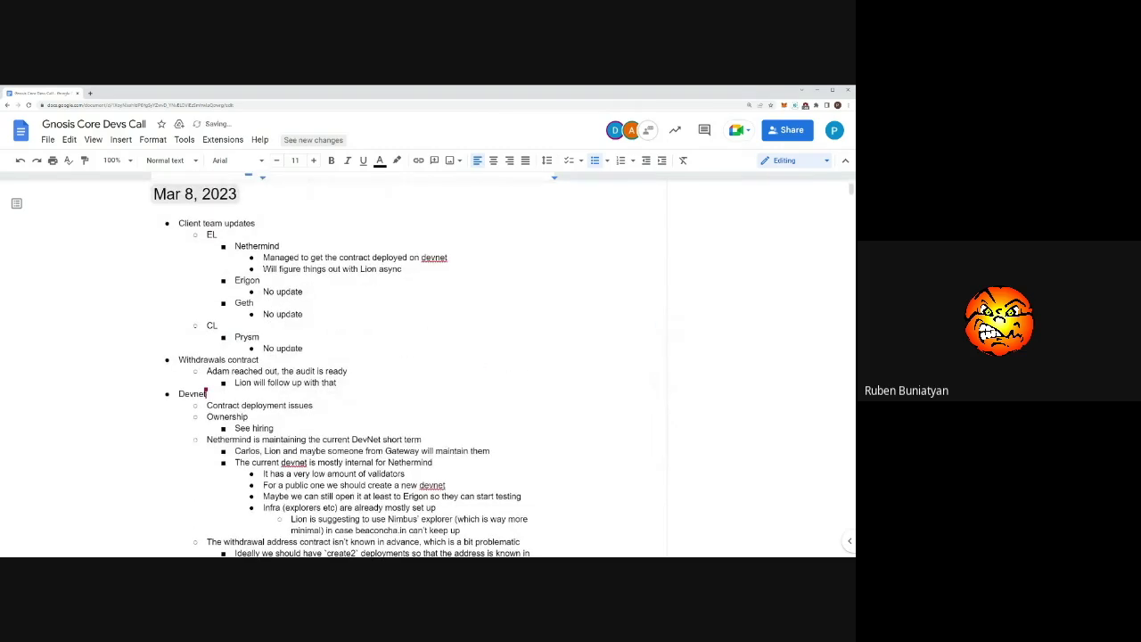
{"action": "key", "text": "ctrl+z"}
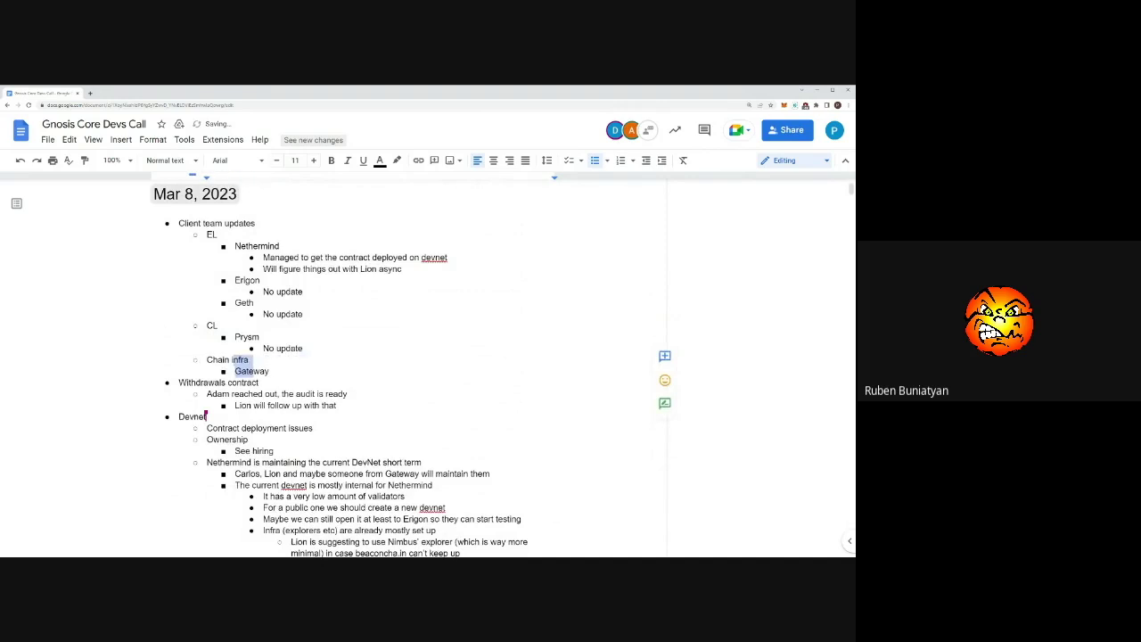
{"action": "key", "text": "shift+Tab"}
{"action": "key", "text": "Right"}
Add below the identical address note a same-level bullet saying that a team member "will try to get this to work".
{"action": "scroll", "coordinate": [410, 366], "scroll_direction": "down", "scroll_amount": 3}
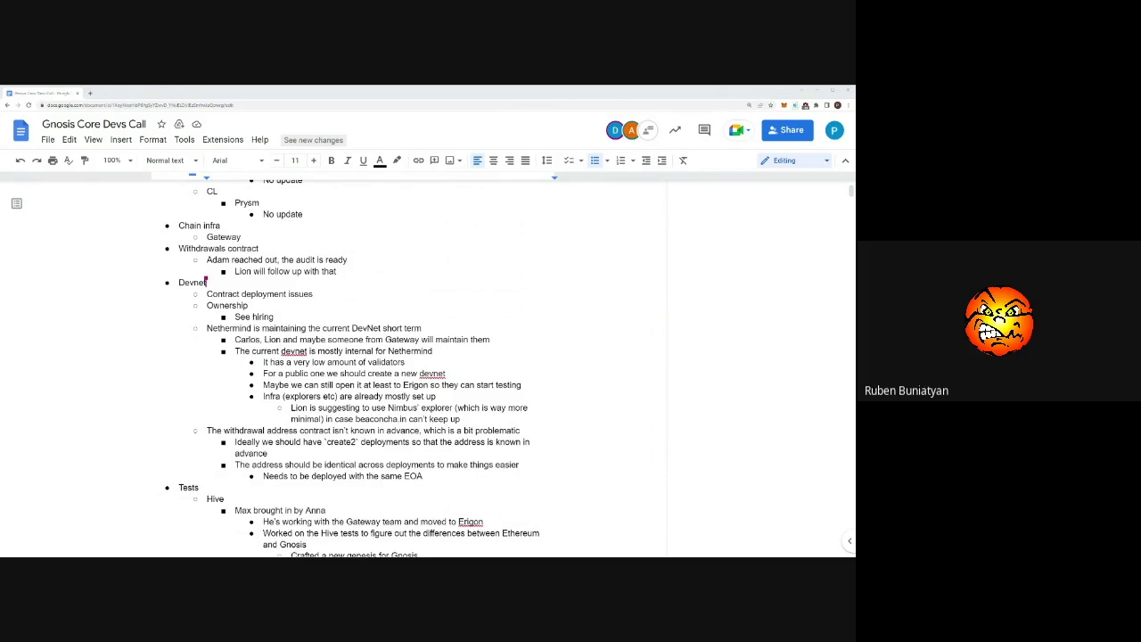
{"action": "scroll", "coordinate": [410, 365], "scroll_direction": "down", "scroll_amount": 3}
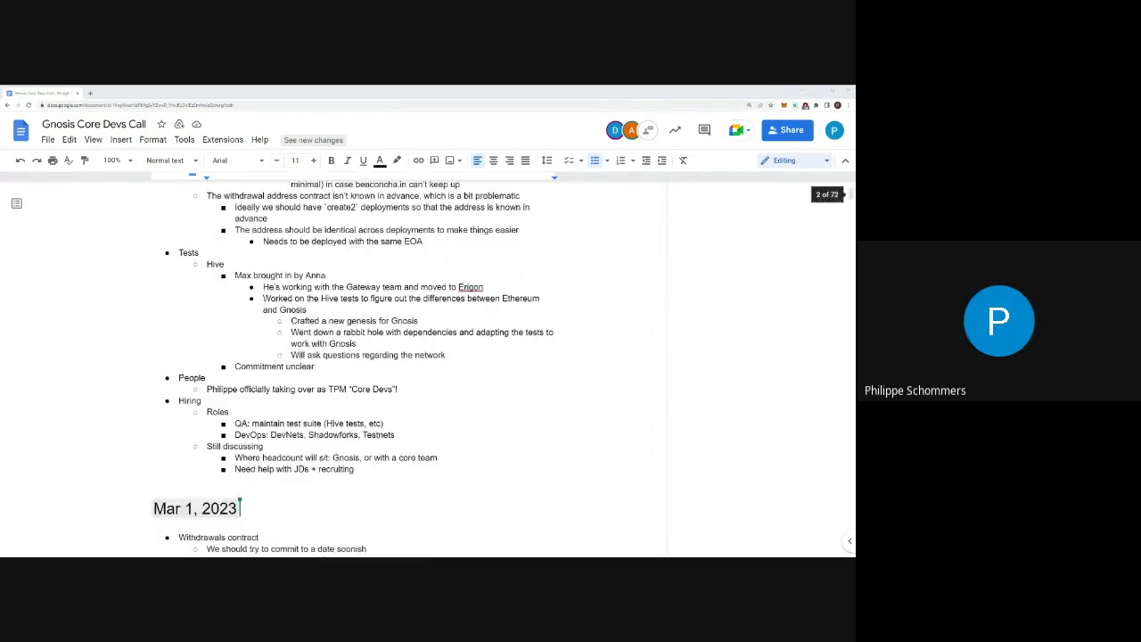
{"action": "scroll", "coordinate": [410, 365], "scroll_direction": "up", "scroll_amount": 2}
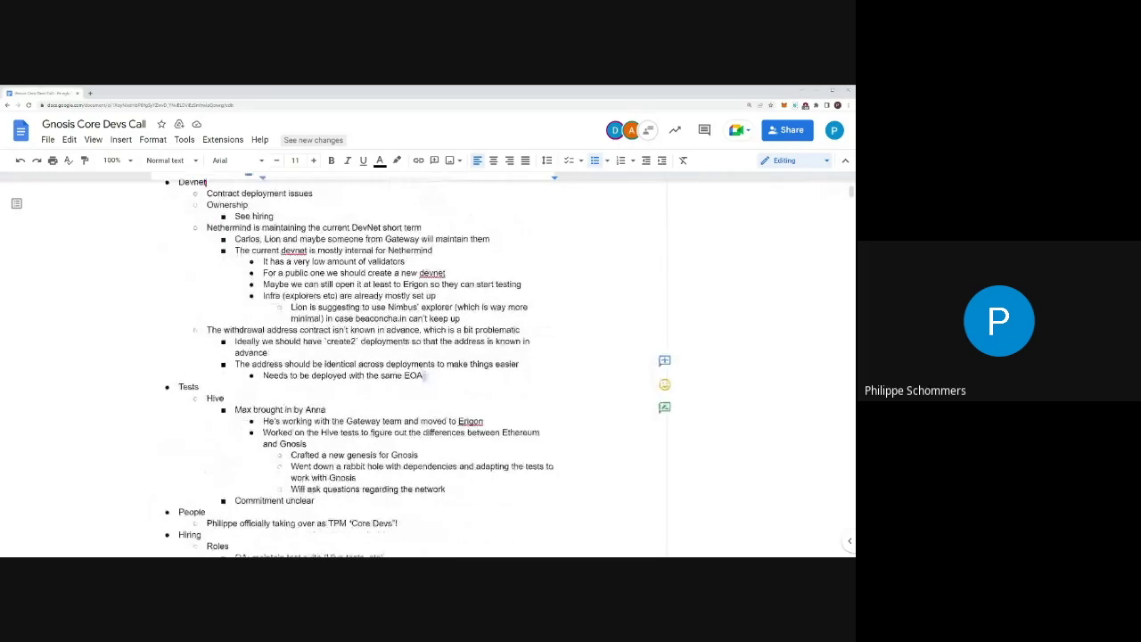
{"action": "key", "text": "Return"}
{"action": "key", "text": "shift+Tab"}
{"action": "key", "text": "shift+Tab"}
{"action": "type", "text": "Ruben will try to get this to work"}
{"action": "key", "text": "Home"}
{"action": "key", "text": "Tab"}
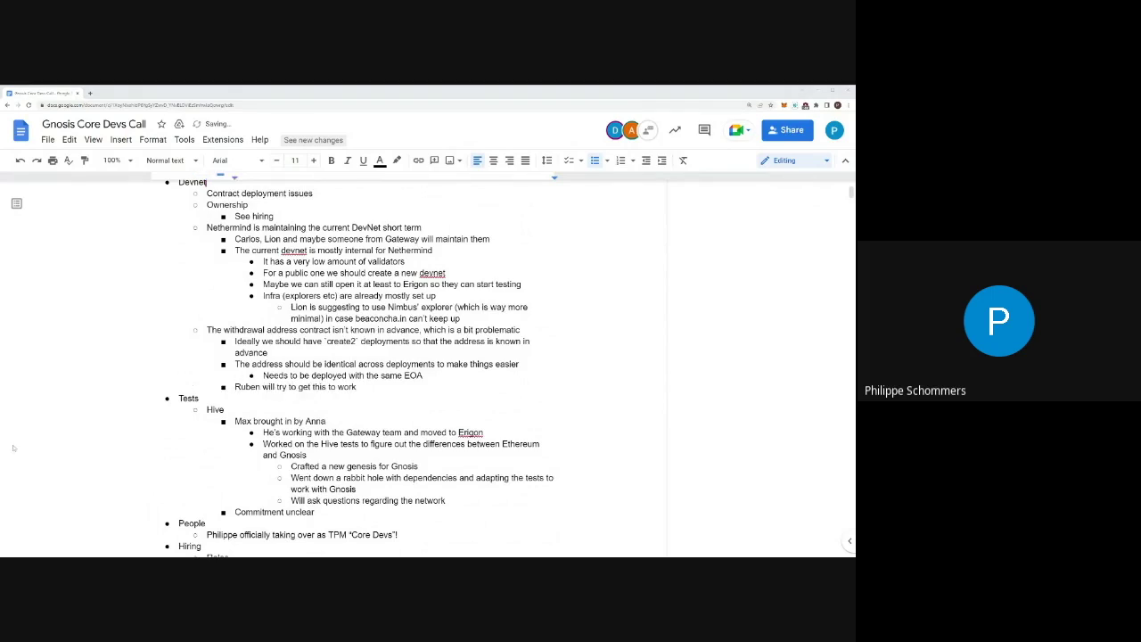
Nest the bullet "Close to final setup for bridge validator for Chiado" under Gateway in the Chain infra item.
{"action": "scroll", "coordinate": [357, 366], "scroll_direction": "up", "scroll_amount": 3}
{"action": "scroll", "coordinate": [356, 366], "scroll_direction": "up", "scroll_amount": 2}
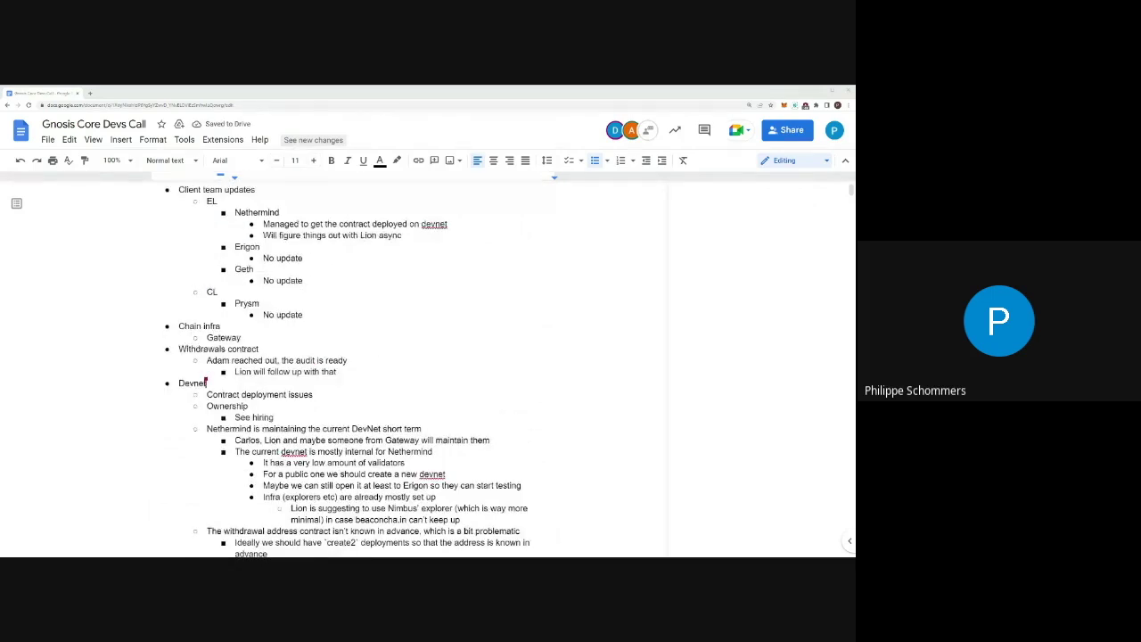
{"action": "left_click", "coordinate": [241, 270]}
{"action": "key", "text": "Return"}
{"action": "key", "text": "Tab"}
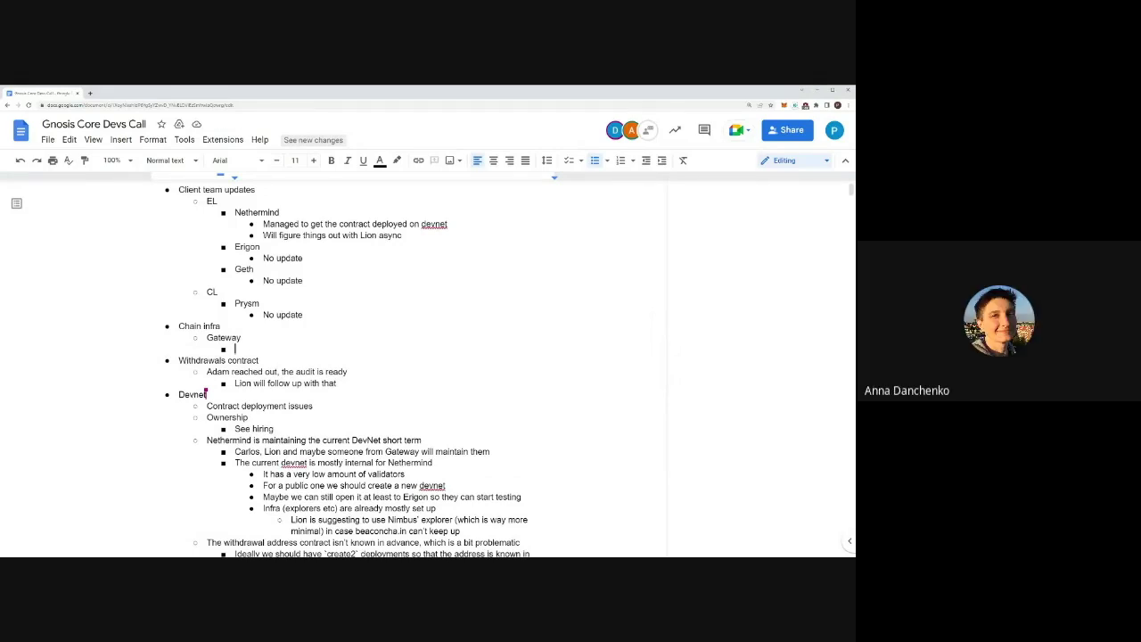
{"action": "type", "text": "Close to final setup "}
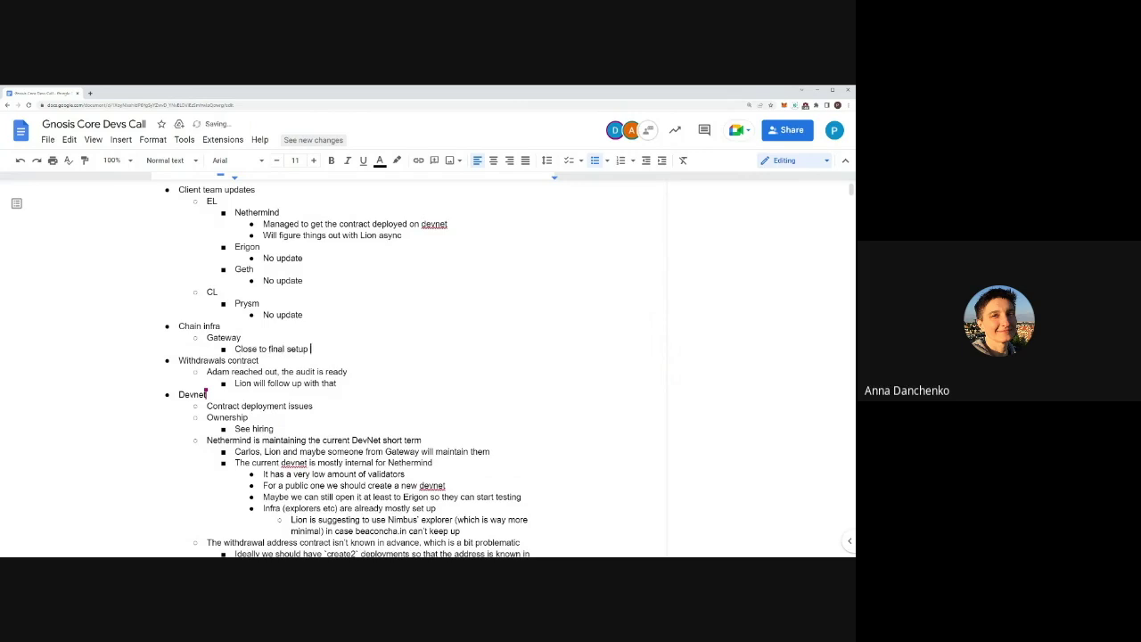
{"action": "type", "text": "for bridge validator for Chiado"}
Nest "Hopefully this week" and "If it works, they'll go to mainnet with the same config" under the Chiado bridge validator note.
{"action": "key", "text": "Return"}
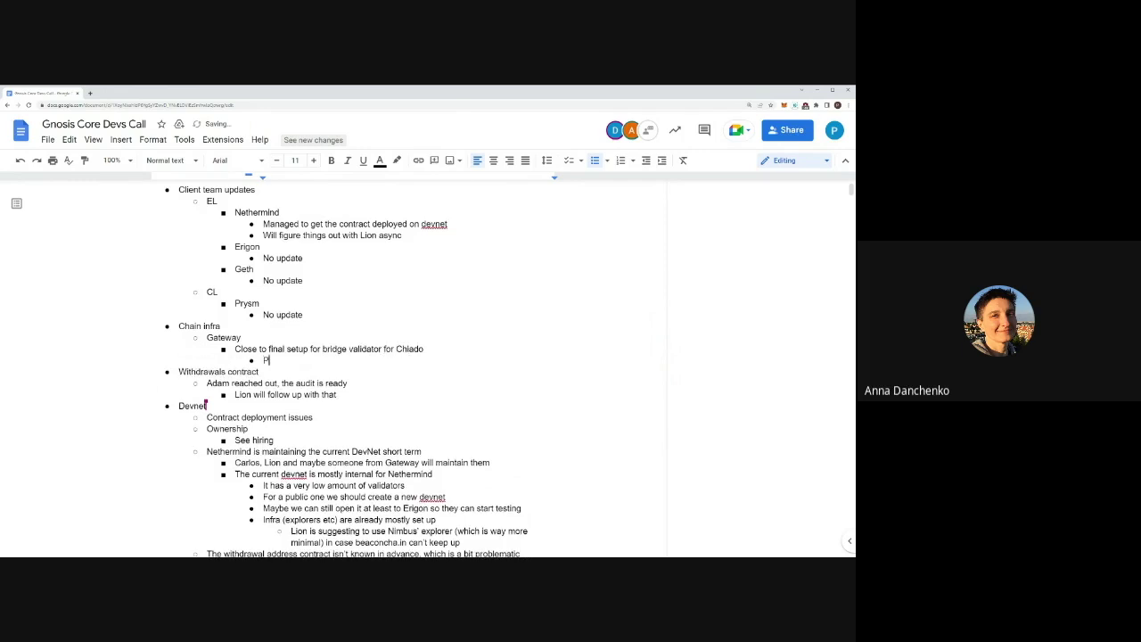
{"action": "type", "text": "Hopefully this week"}
{"action": "key", "text": "Return"}
{"action": "type", "text": "If it works, w"}
{"action": "key", "text": "BackSpace"}
{"action": "type", "text": "they'll go to mainnet with the same "}
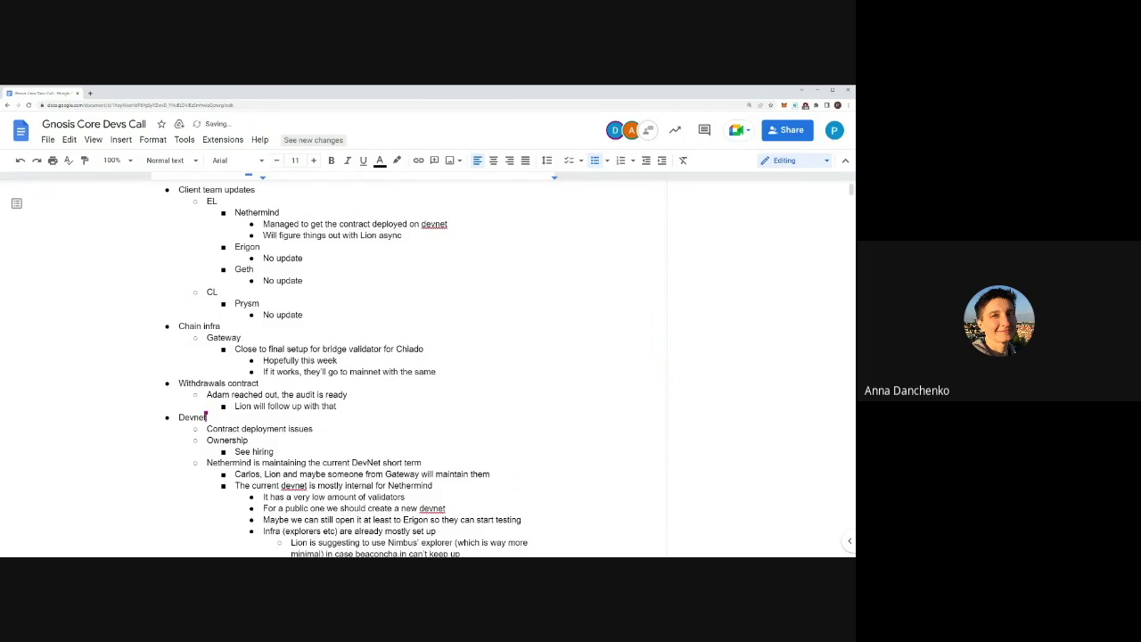
{"action": "type", "text": "config"}
Insert the missing "a" before "bridge validator" in the Gateway note.
{"action": "left_click", "coordinate": [323, 348]}
{"action": "type", "text": "a"}
{"action": "left_click", "coordinate": [461, 371]}
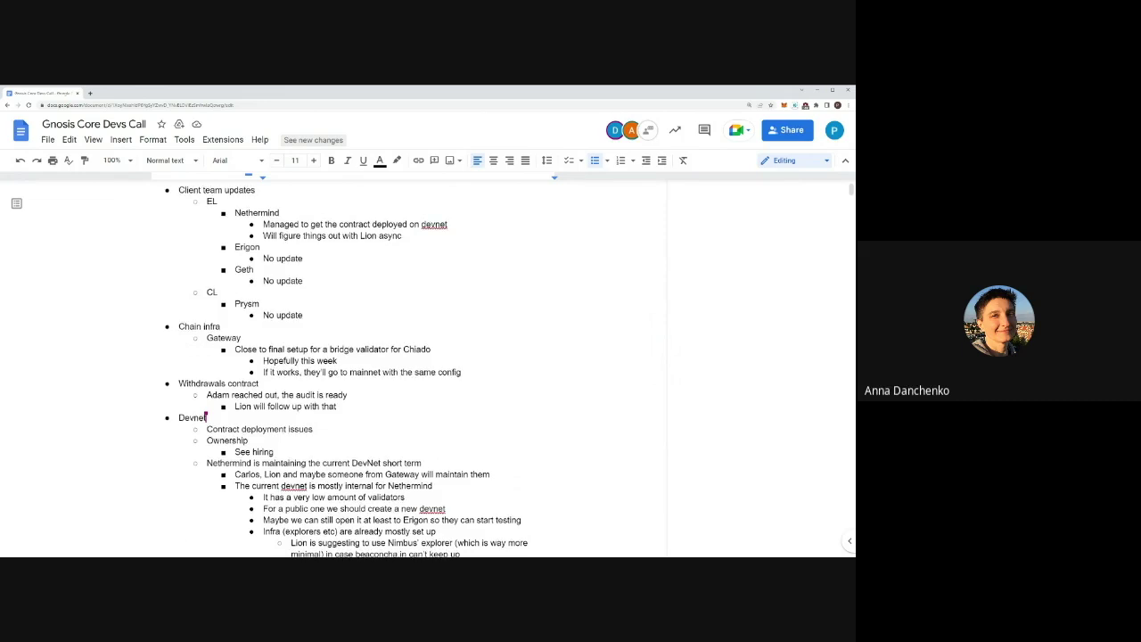
Review the Devnet, Tests, People and Hiring notes in the Mar 8, 2023 agenda.
{"action": "scroll", "coordinate": [354, 369], "scroll_direction": "down", "scroll_amount": 1}
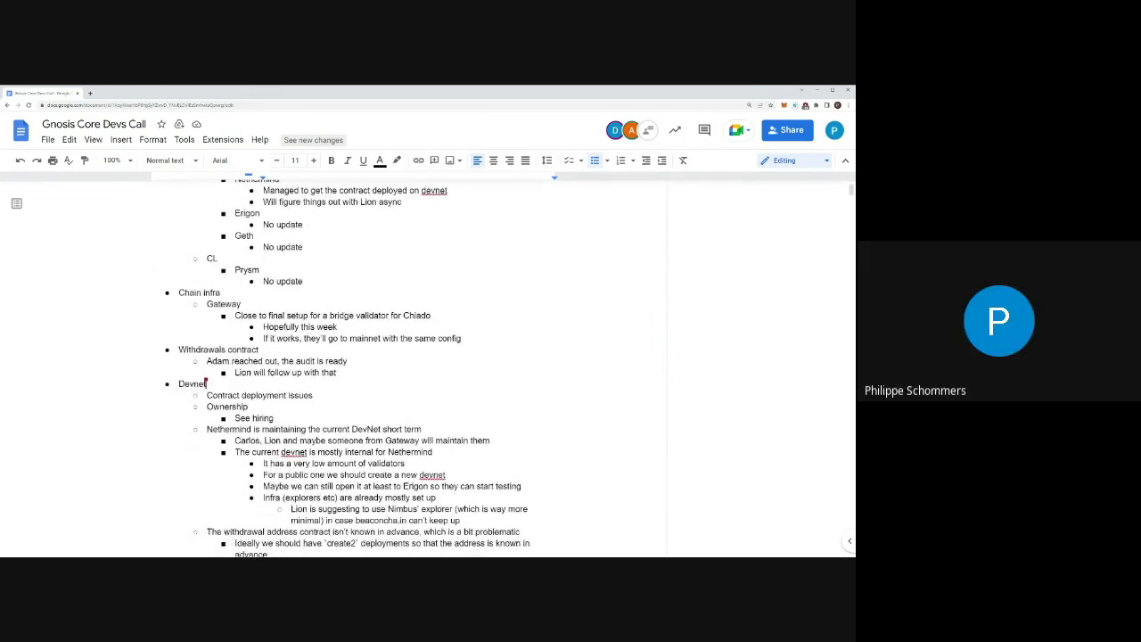
{"action": "scroll", "coordinate": [354, 369], "scroll_direction": "down", "scroll_amount": 3}
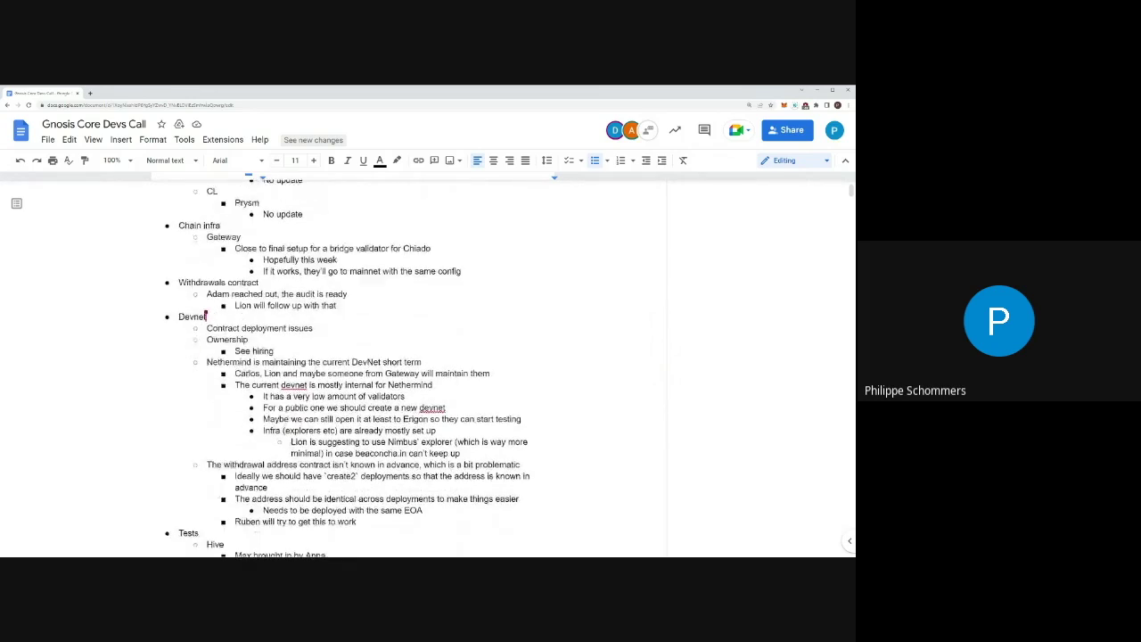
{"action": "scroll", "coordinate": [366, 369], "scroll_direction": "down", "scroll_amount": 5}
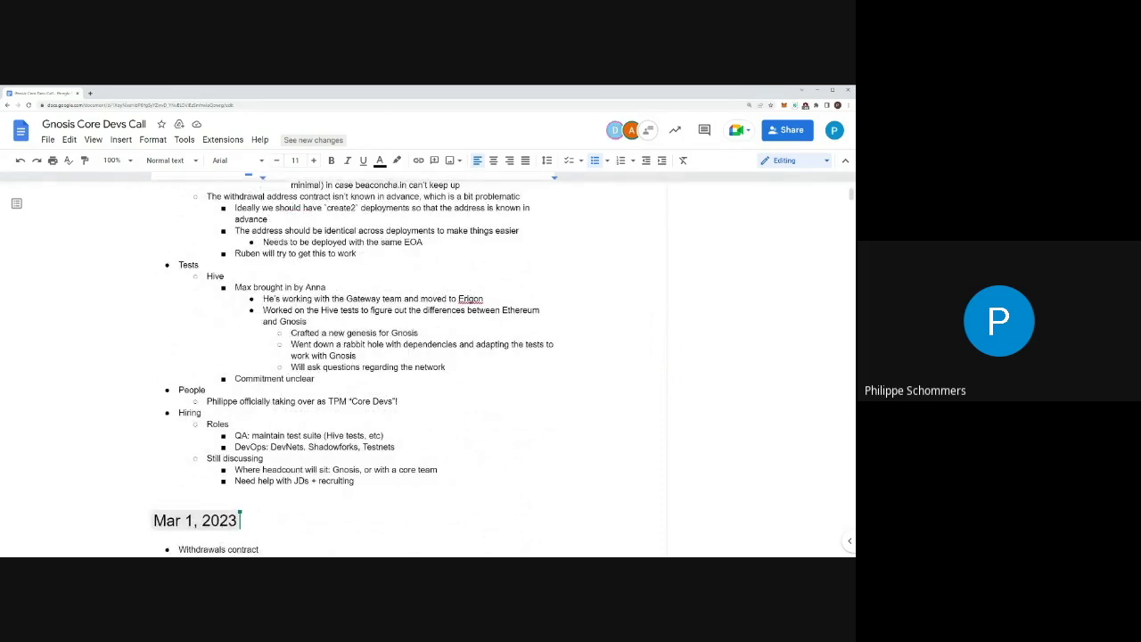
{"action": "scroll", "coordinate": [352, 366], "scroll_direction": "up", "scroll_amount": 2}
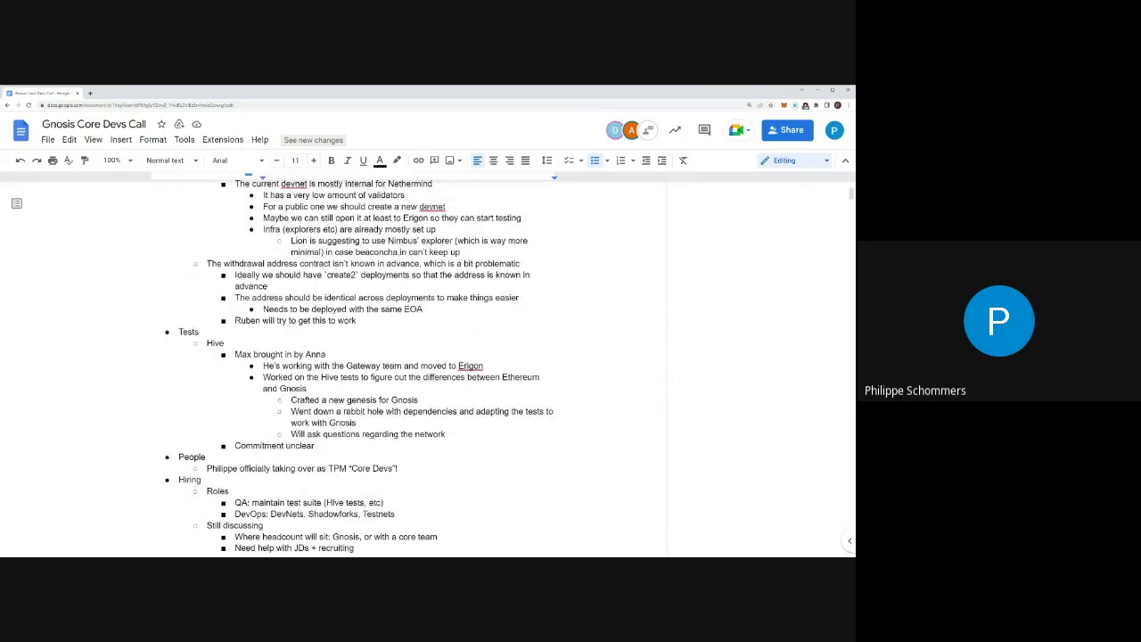
{"action": "scroll", "coordinate": [367, 366], "scroll_direction": "down", "scroll_amount": 2}
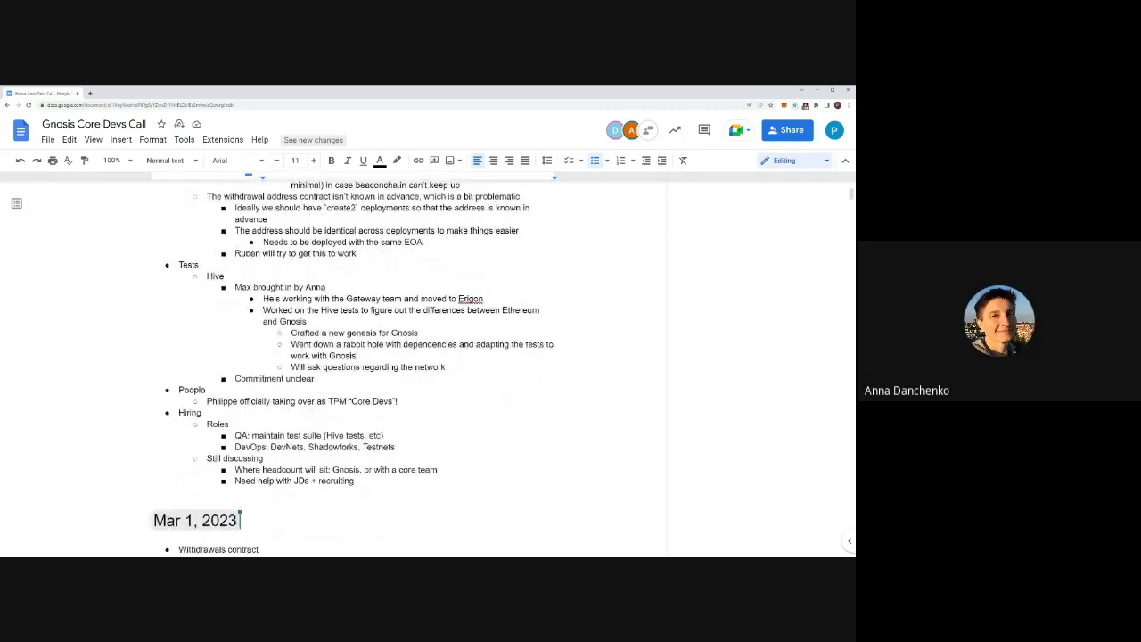
{"action": "scroll", "coordinate": [356, 365], "scroll_direction": "up", "scroll_amount": 5}
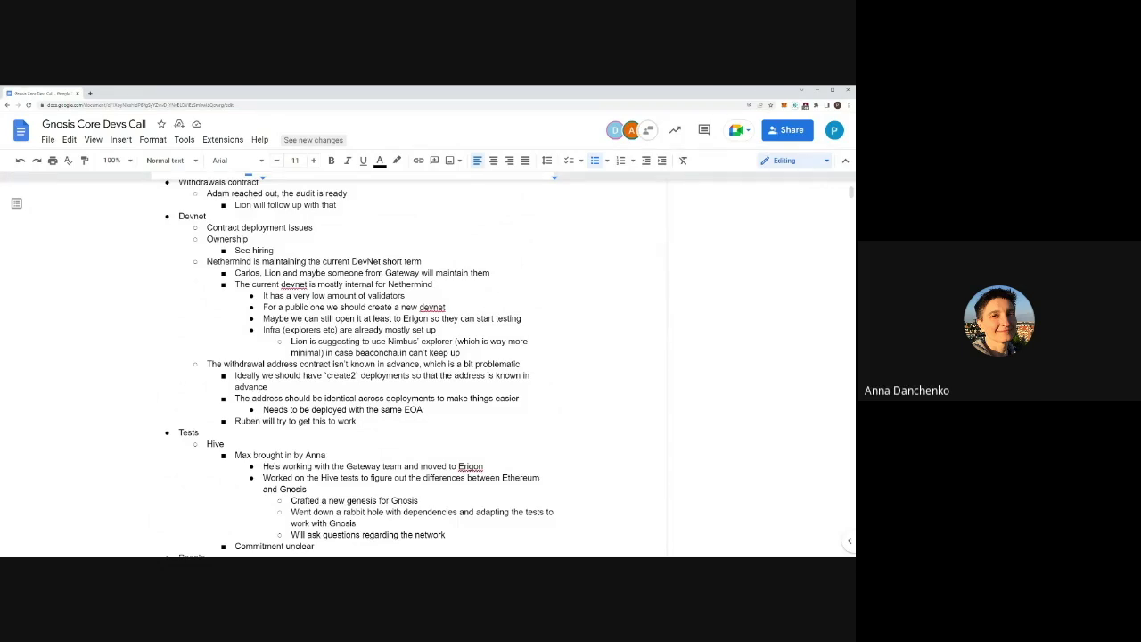
{"action": "scroll", "coordinate": [419, 365], "scroll_direction": "down", "scroll_amount": 3}
{"action": "scroll", "coordinate": [419, 365], "scroll_direction": "up", "scroll_amount": 3}
Add the bullet "New larger devnet" at the end of the Devnet item, level with the withdrawal address contract note.
{"action": "scroll", "coordinate": [419, 365], "scroll_direction": "up", "scroll_amount": 2}
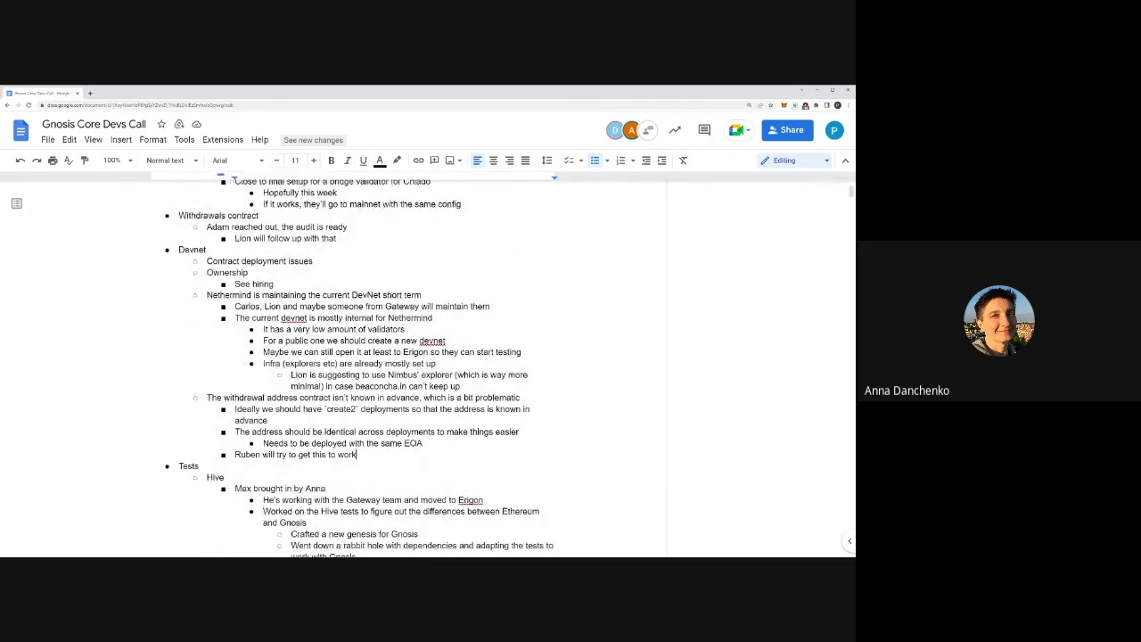
{"action": "key", "text": "Return"}
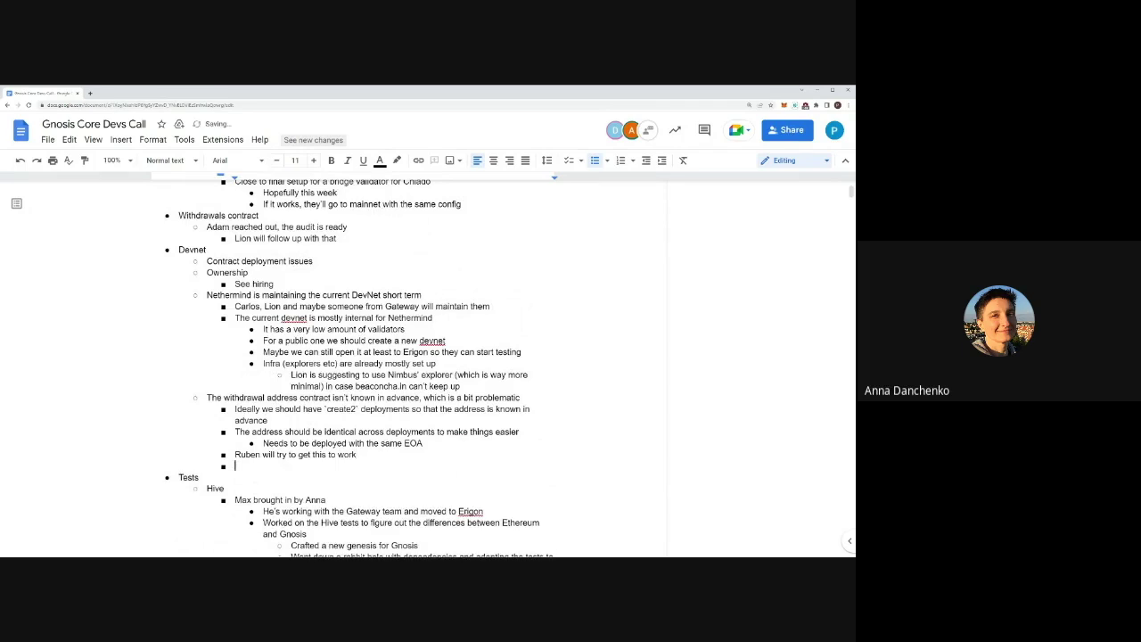
{"action": "key", "text": "shift+Tab"}
{"action": "type", "text": "New larger devnet"}
{"action": "key", "text": "Return"}
Nest the note "We'll give one week of notice to allow everyone to spin up infra" under "New larger devnet".
{"action": "key", "text": "Tab"}
{"action": "type", "text": "Timeline:"}
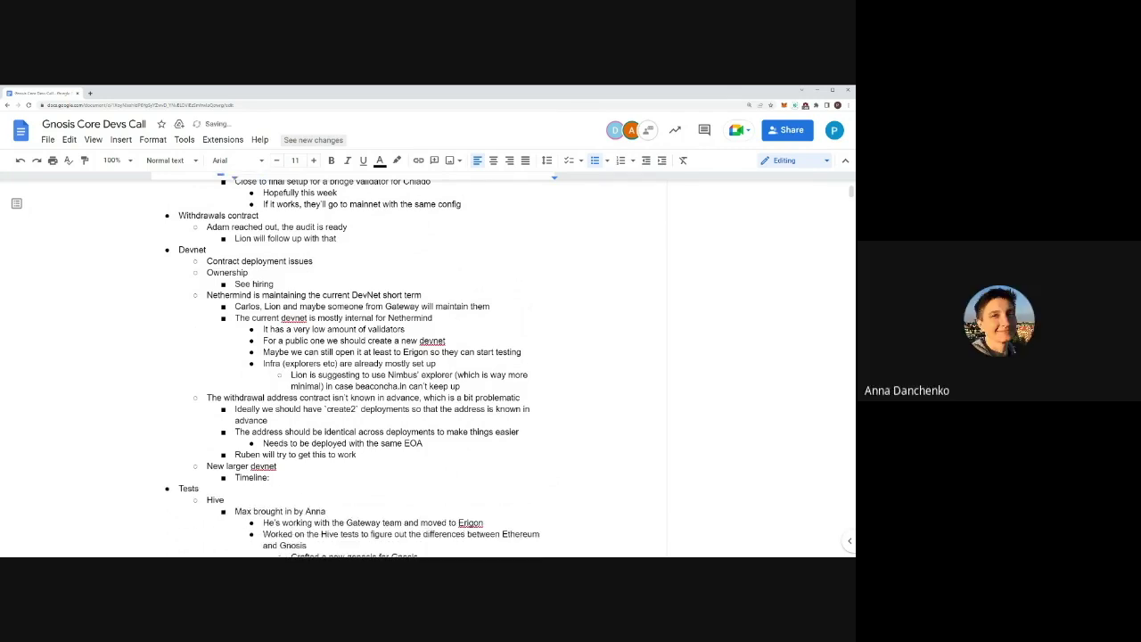
{"action": "key", "text": "ctrl+BackSpace"}
{"action": "type", "text": "We'll give one week of notice to allow "}
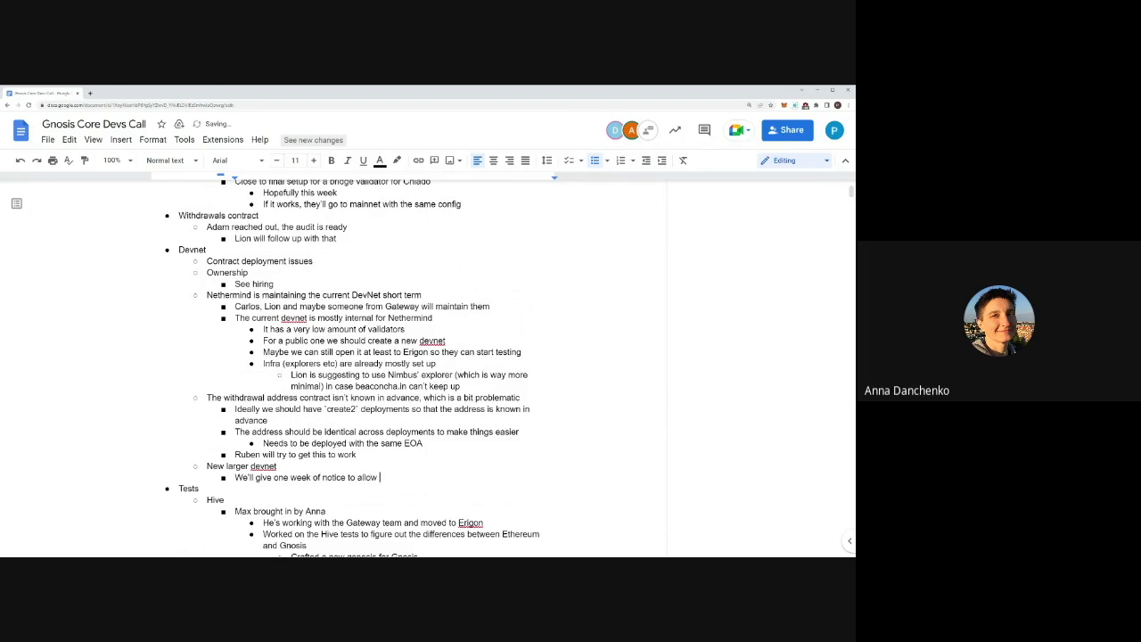
{"action": "type", "text": "everyone to spin up infra"}
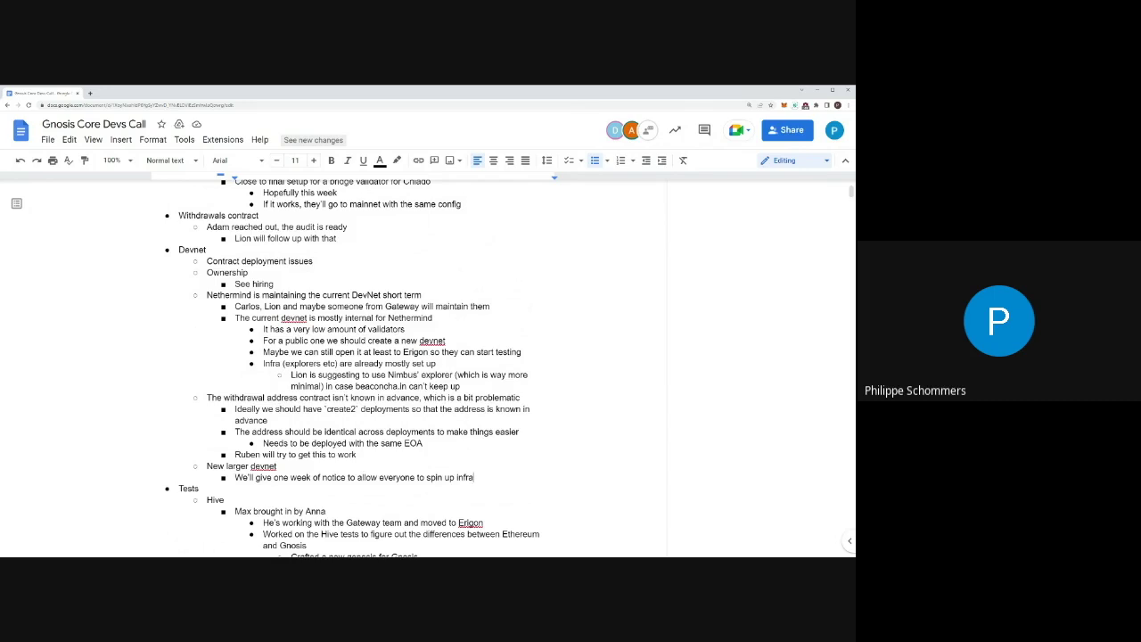
Review the remaining Mar 8, 2023 agenda items from the new devnet note through Tests, People and Hiring.
{"action": "scroll", "coordinate": [410, 366], "scroll_direction": "down", "scroll_amount": 1}
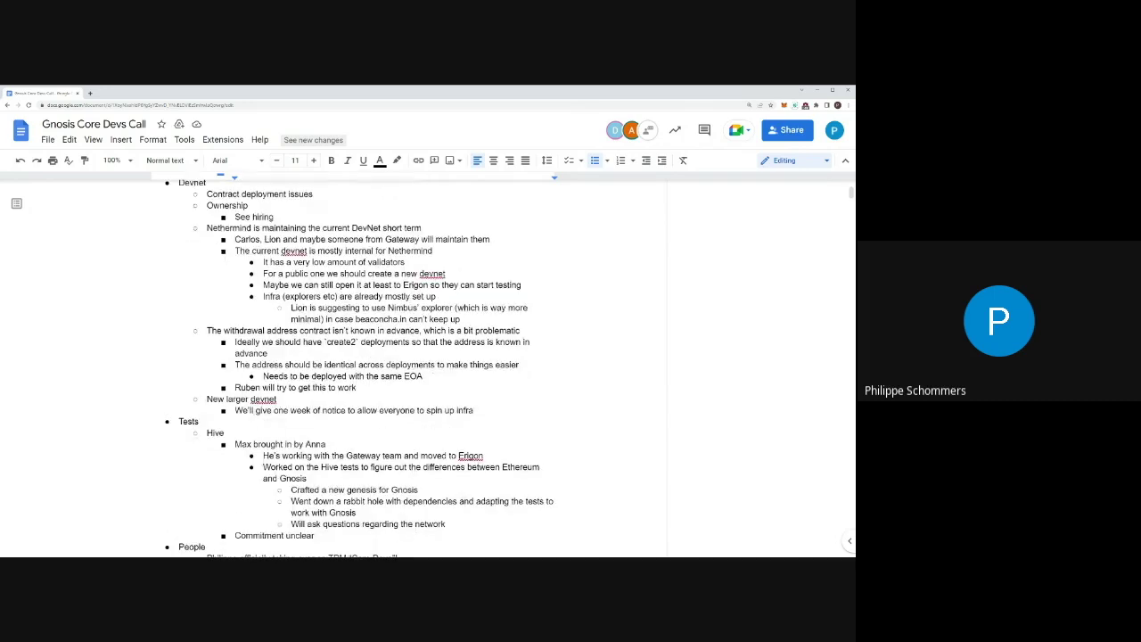
{"action": "scroll", "coordinate": [410, 366], "scroll_direction": "down", "scroll_amount": 1}
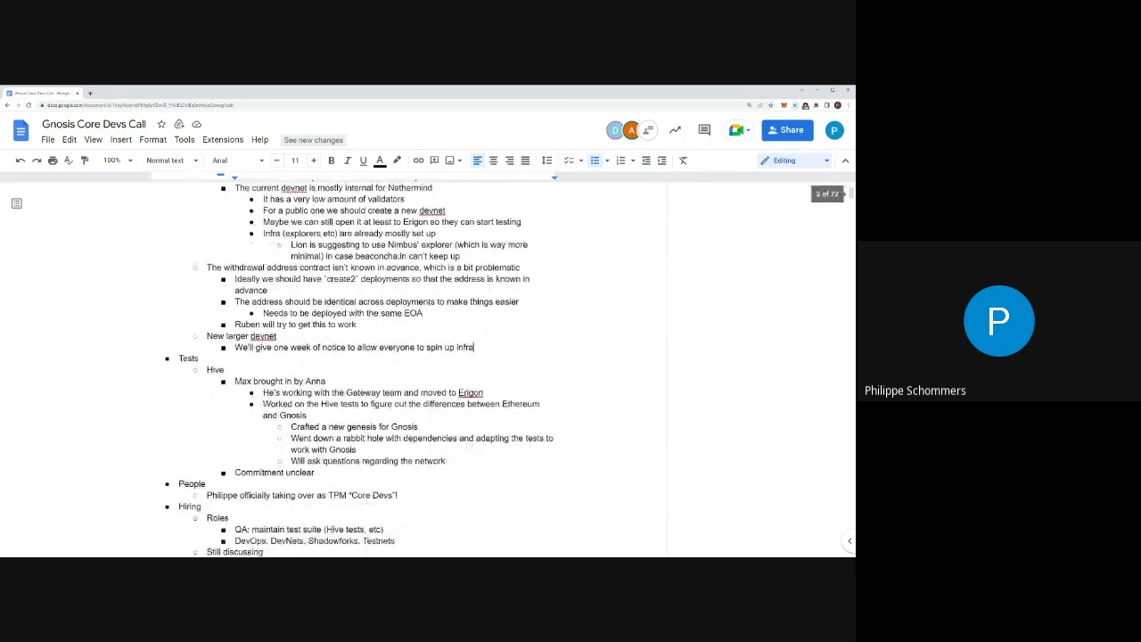
{"action": "scroll", "coordinate": [410, 365], "scroll_direction": "down", "scroll_amount": 2}
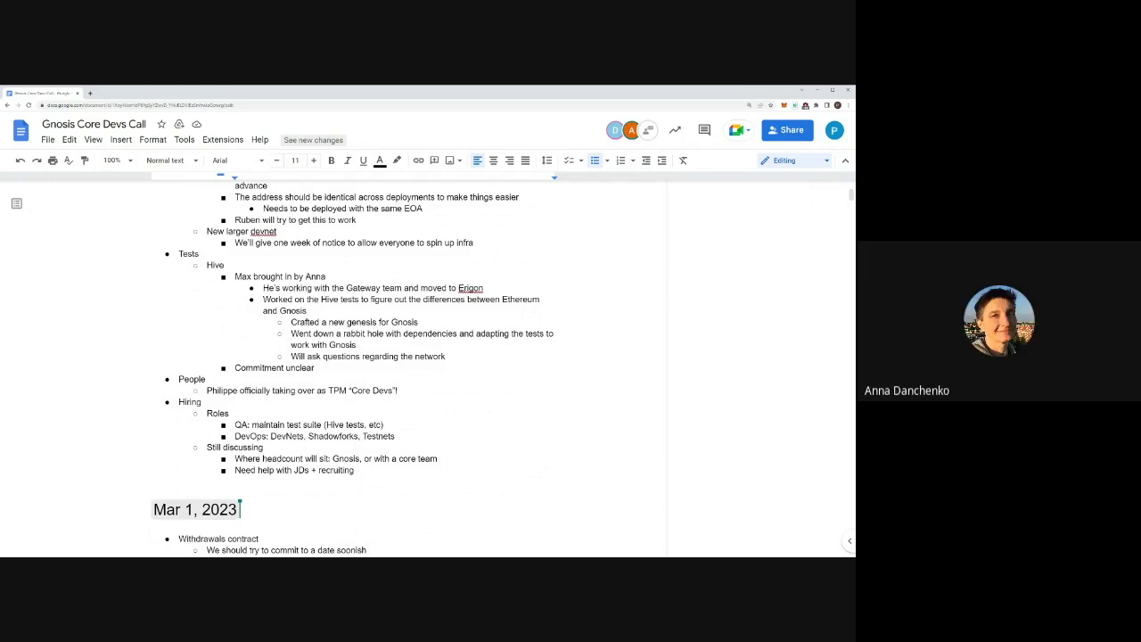
{"action": "scroll", "coordinate": [352, 369], "scroll_direction": "down", "scroll_amount": 1}
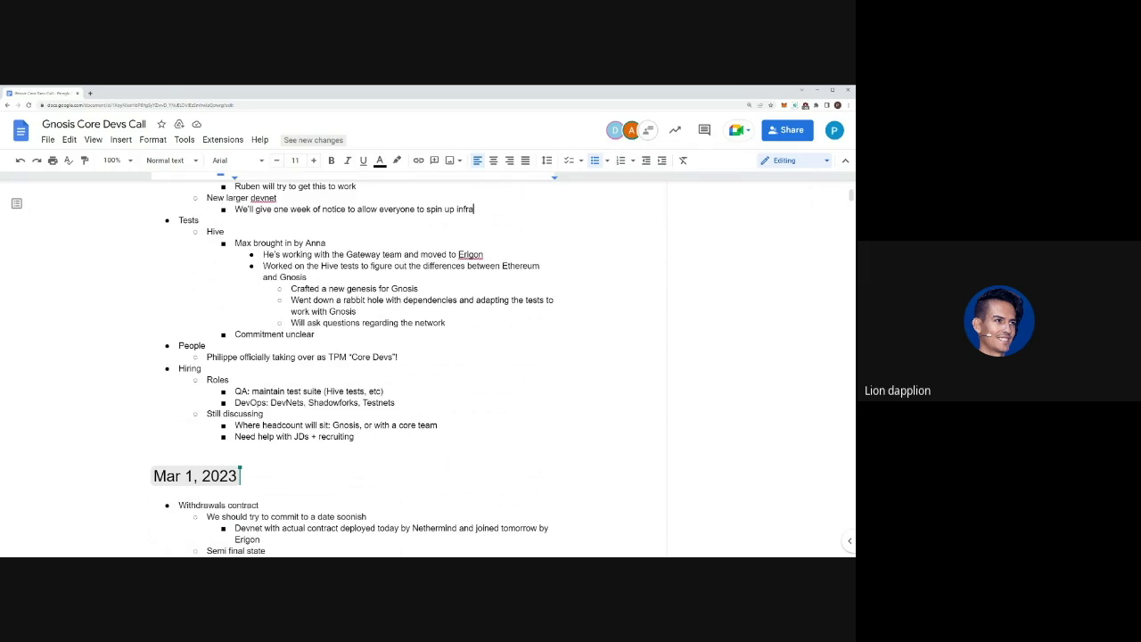
{"action": "scroll", "coordinate": [352, 370], "scroll_direction": "up", "scroll_amount": 4}
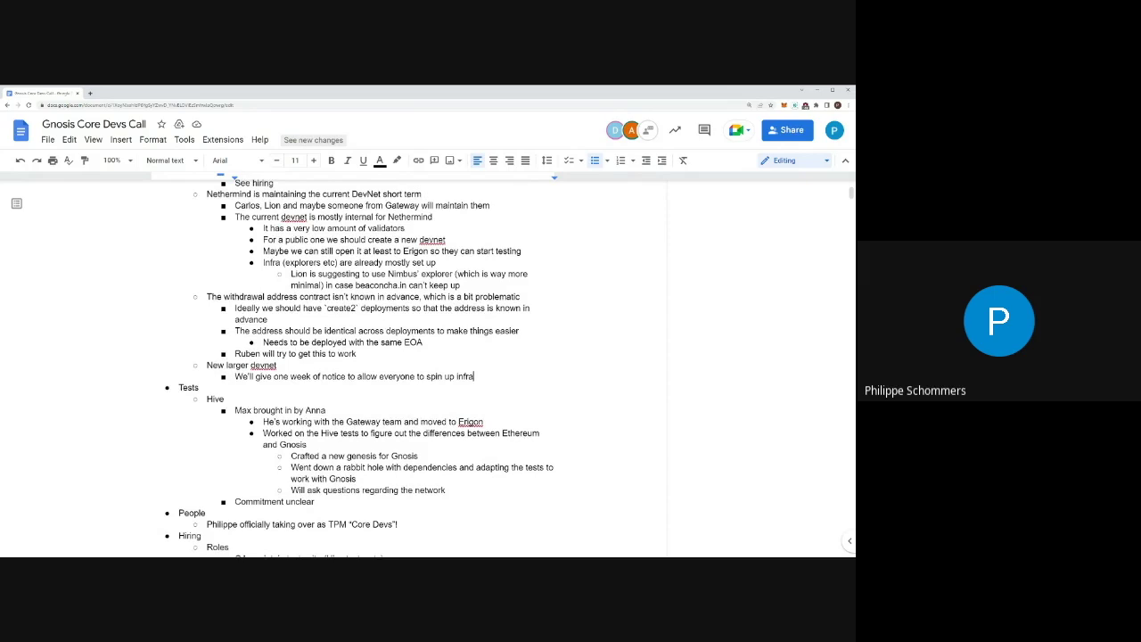
{"action": "scroll", "coordinate": [428, 366], "scroll_direction": "down", "scroll_amount": 1}
{"action": "scroll", "coordinate": [366, 364], "scroll_direction": "down", "scroll_amount": 1}
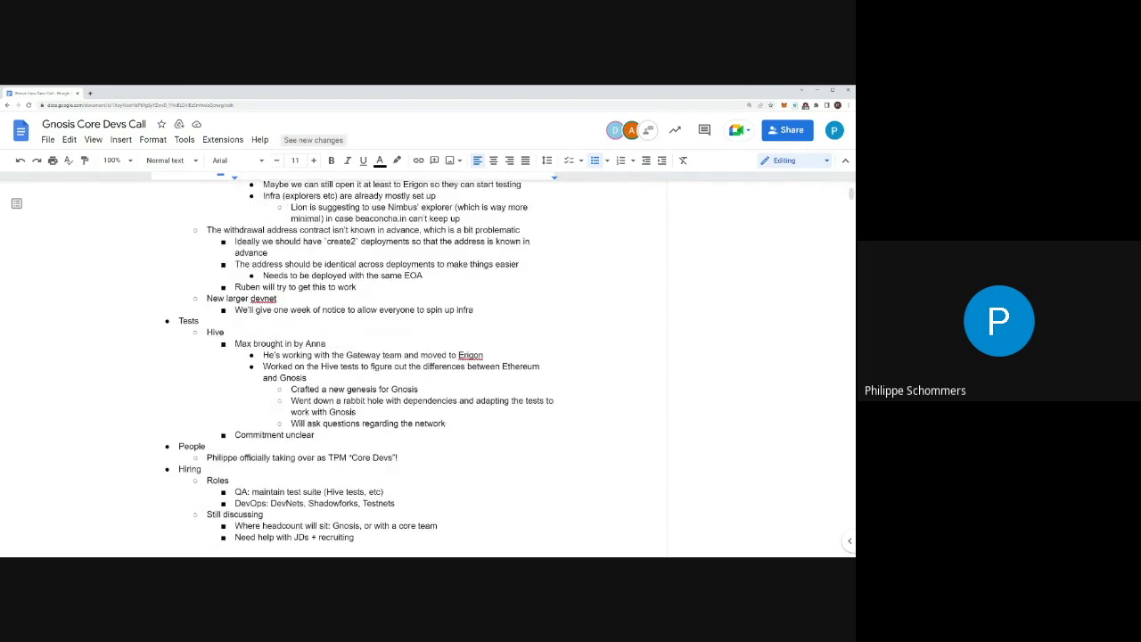